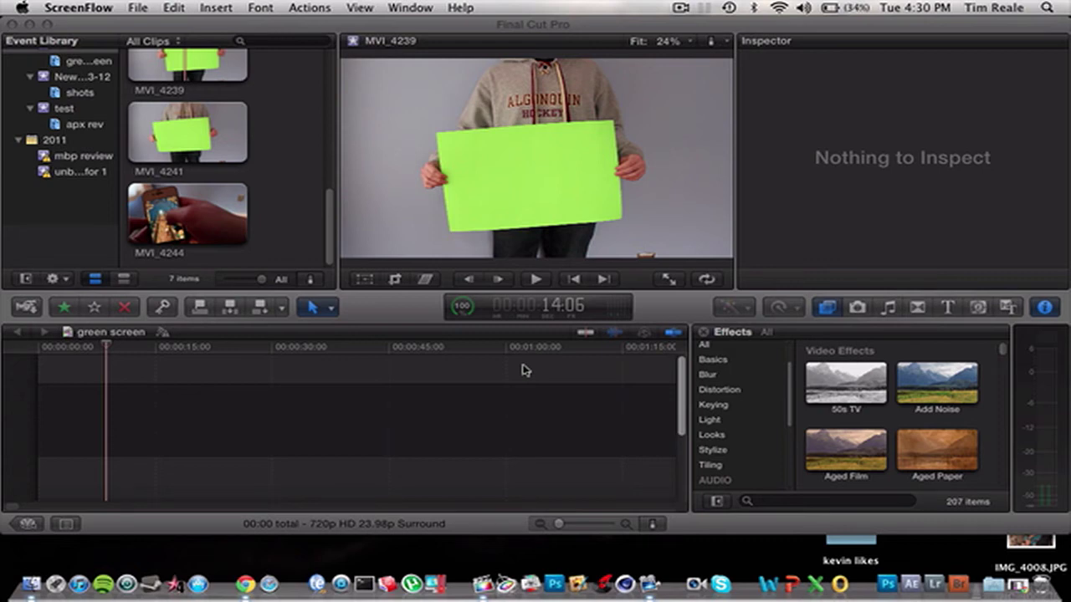
# Bring the Final Cut Pro window with the empty green screen project to the front
pyautogui.click(523, 370)
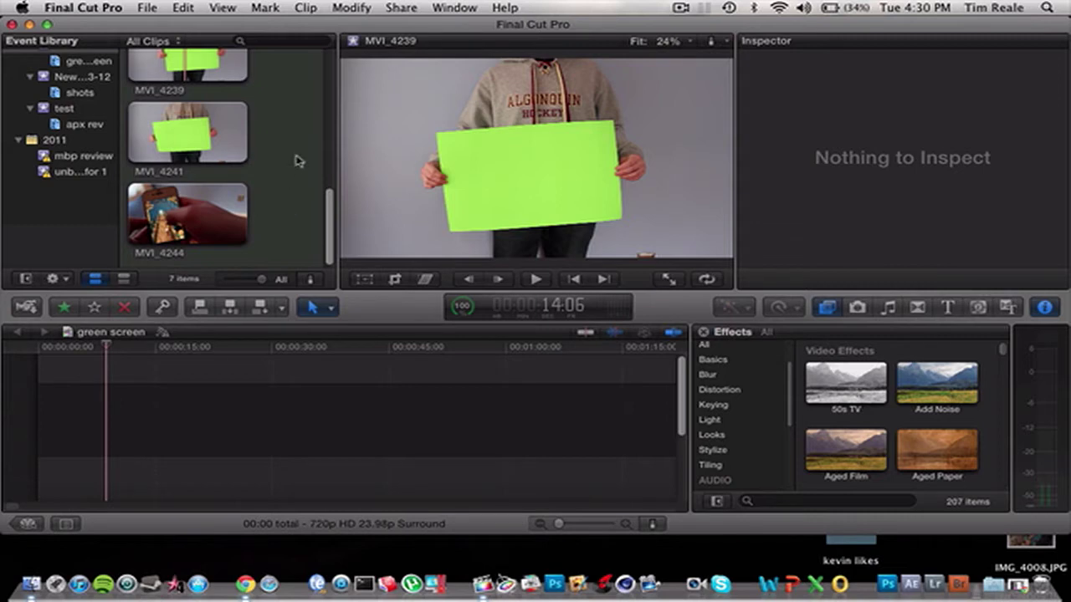
# Preview the green-card clip MVI_4241 and add it to the start of the green screen timeline
pyautogui.click(238, 149)
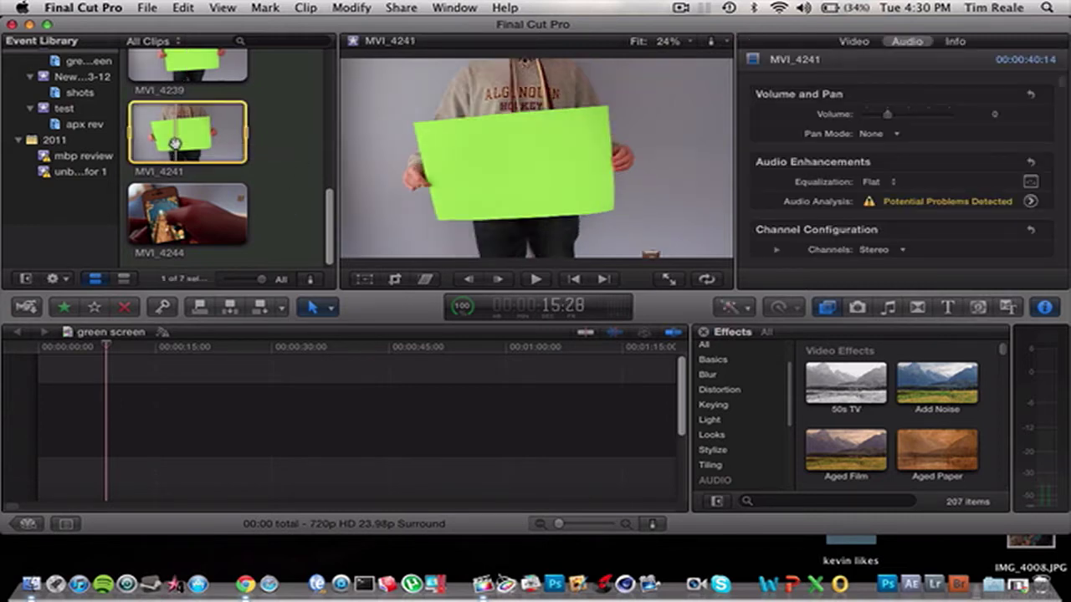
pyautogui.moveTo(174, 143); pyautogui.dragTo(107, 410)
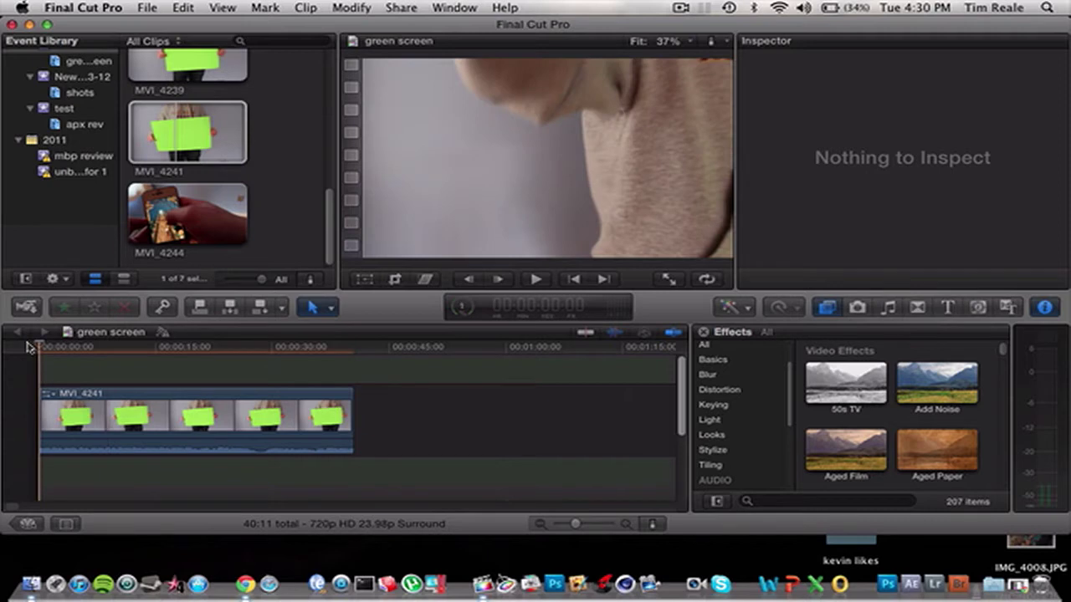
pyautogui.click(186, 389)
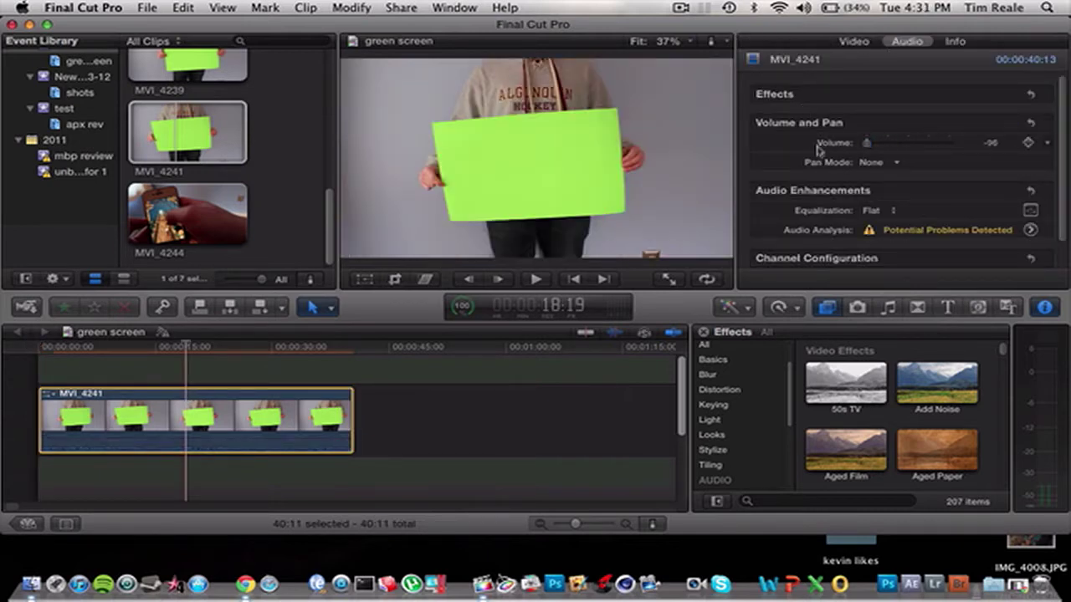
pyautogui.click(545, 471)
# Play the project from the start and park the playhead at 5:02, where the card is steady
pyautogui.click(40, 347)
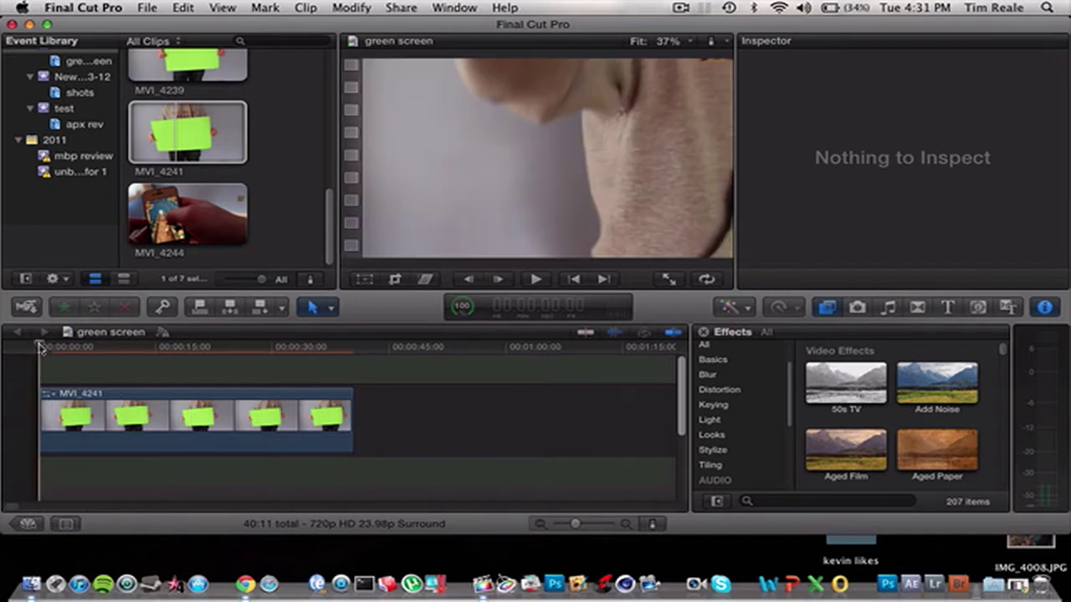
pyautogui.press('space')
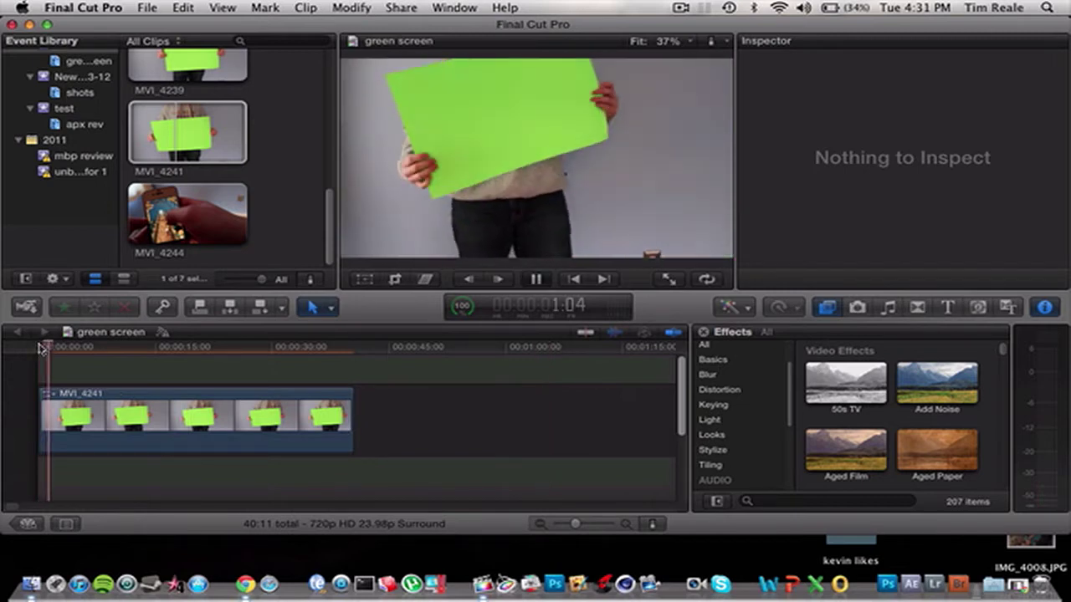
pyautogui.press('space')
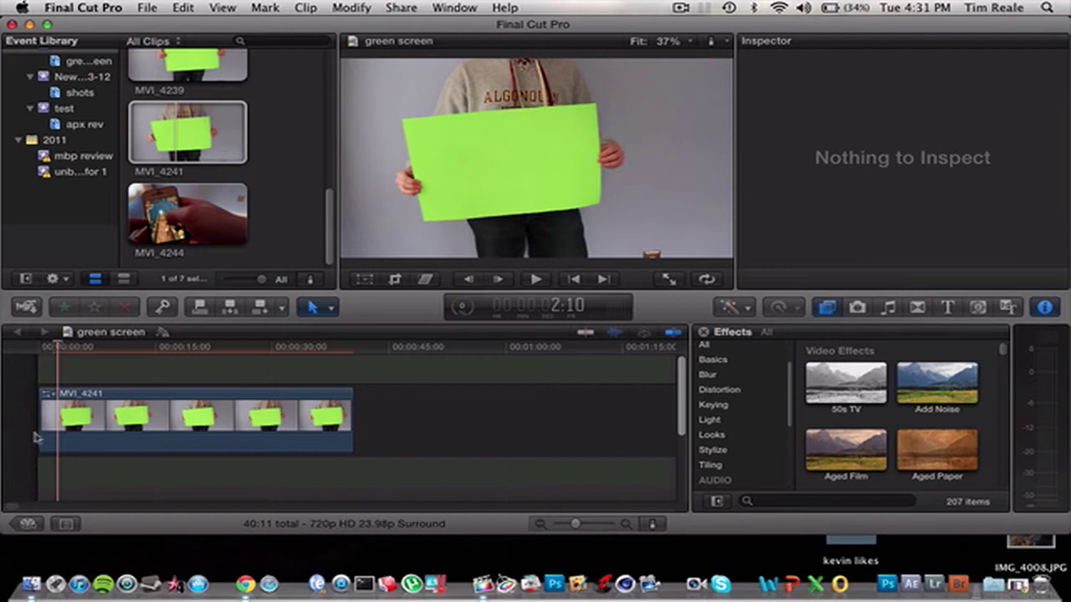
pyautogui.click(39, 435)
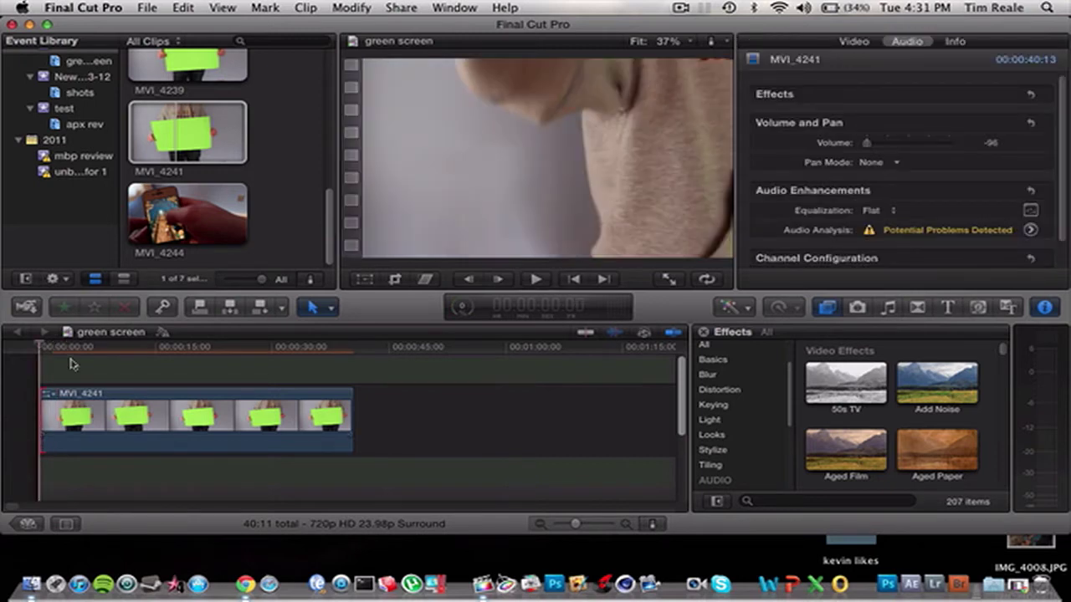
pyautogui.press('space')
pyautogui.press('space')
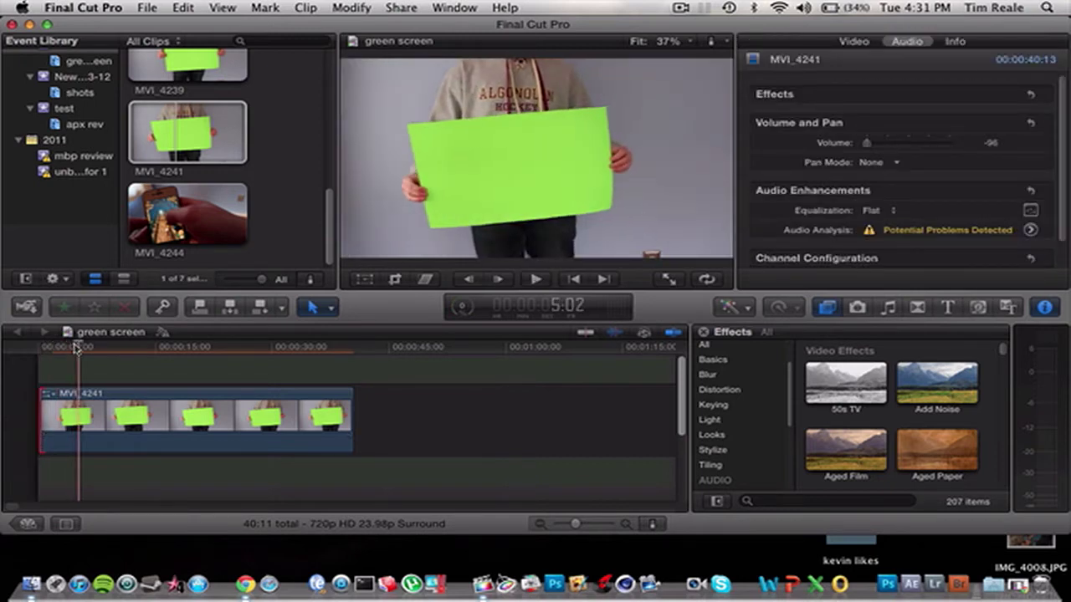
# Cut MVI_4241 at the playhead with the Blade tool
pyautogui.click(320, 308)
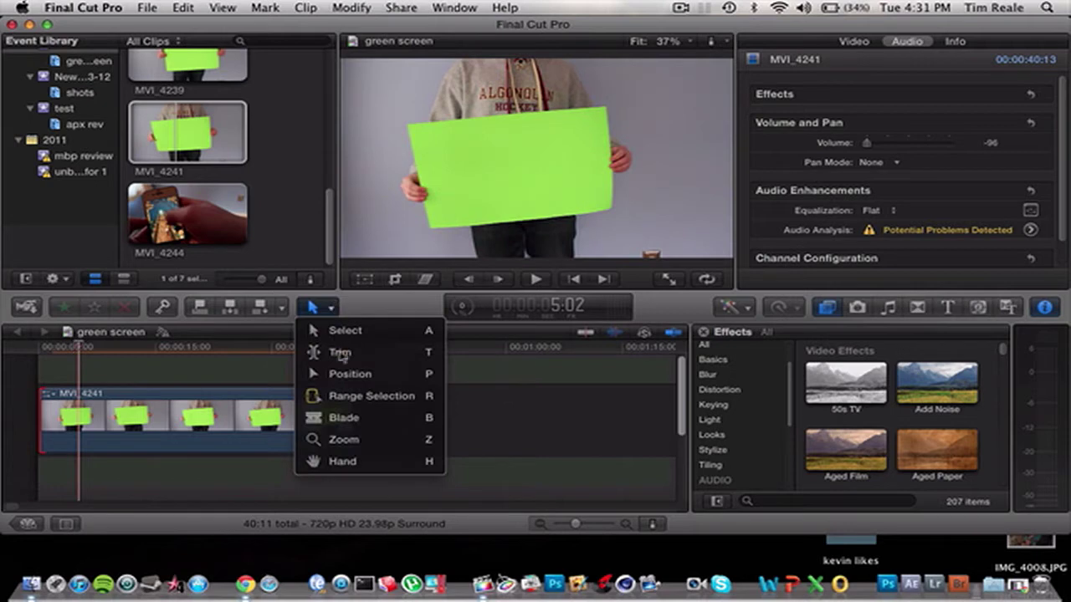
pyautogui.click(334, 418)
pyautogui.press('super+b')
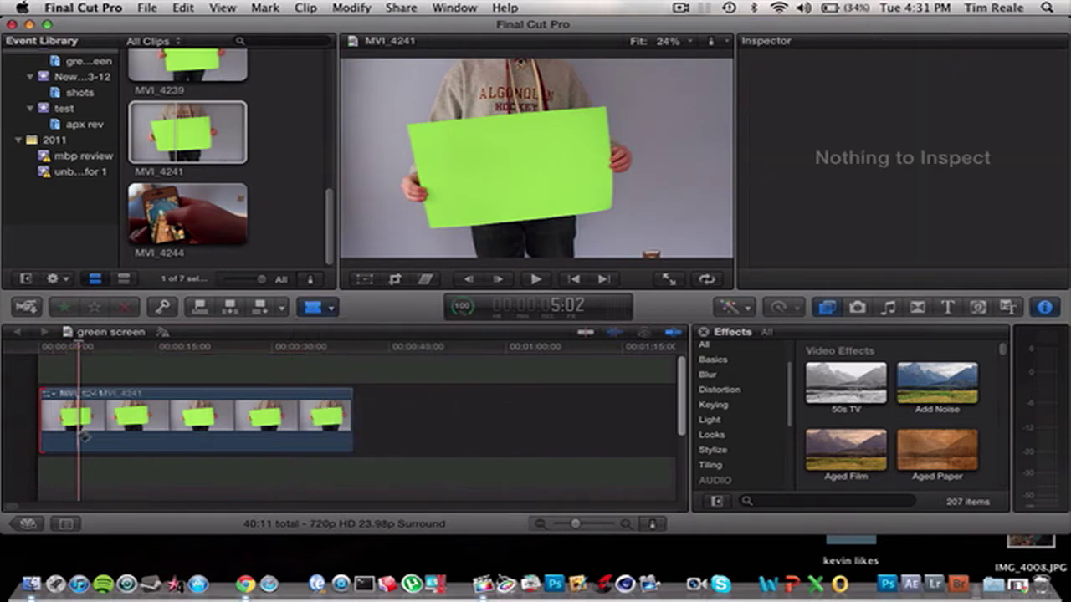
pyautogui.click(326, 308)
pyautogui.click(335, 418)
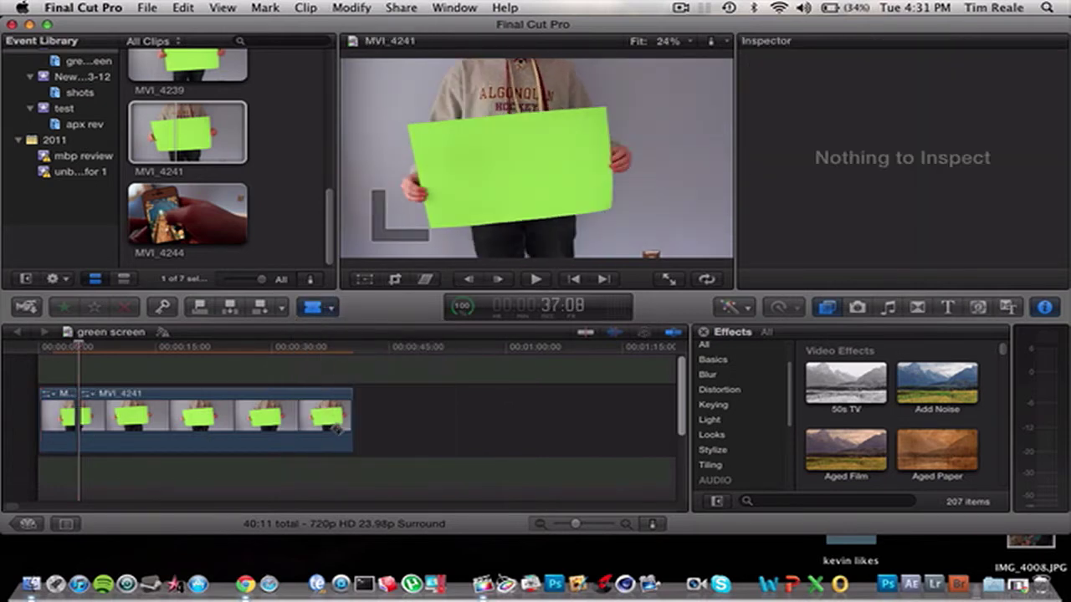
# Trim MVI_4241's end shorter and delete the shaky opening piece, leaving a 32:12 clip
pyautogui.click(321, 308)
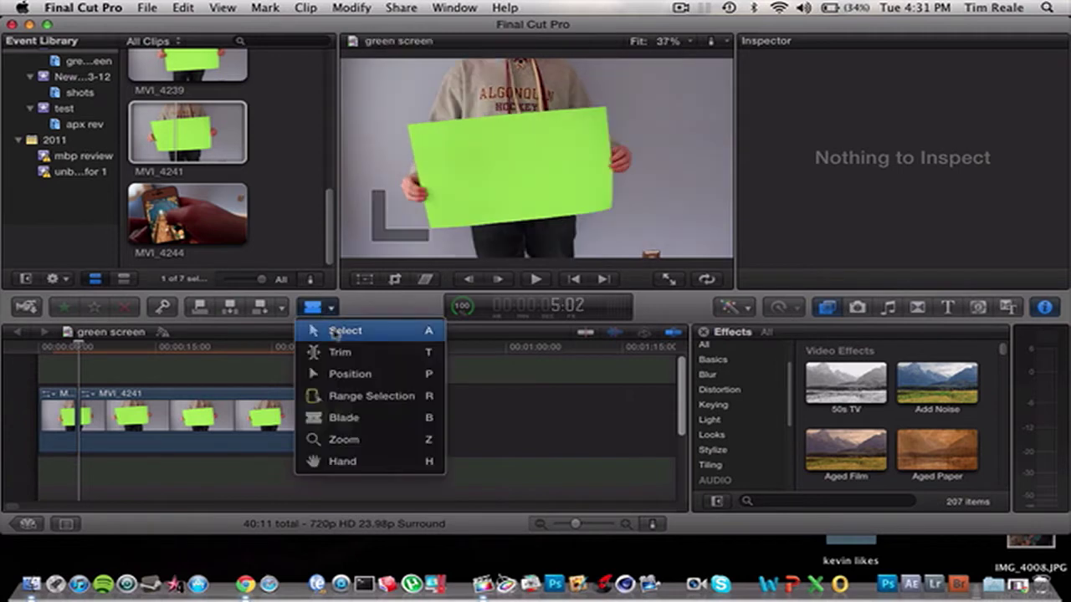
pyautogui.click(335, 329)
pyautogui.moveTo(351, 395); pyautogui.dragTo(330, 401)
pyautogui.click(71, 414)
pyautogui.press('Delete')
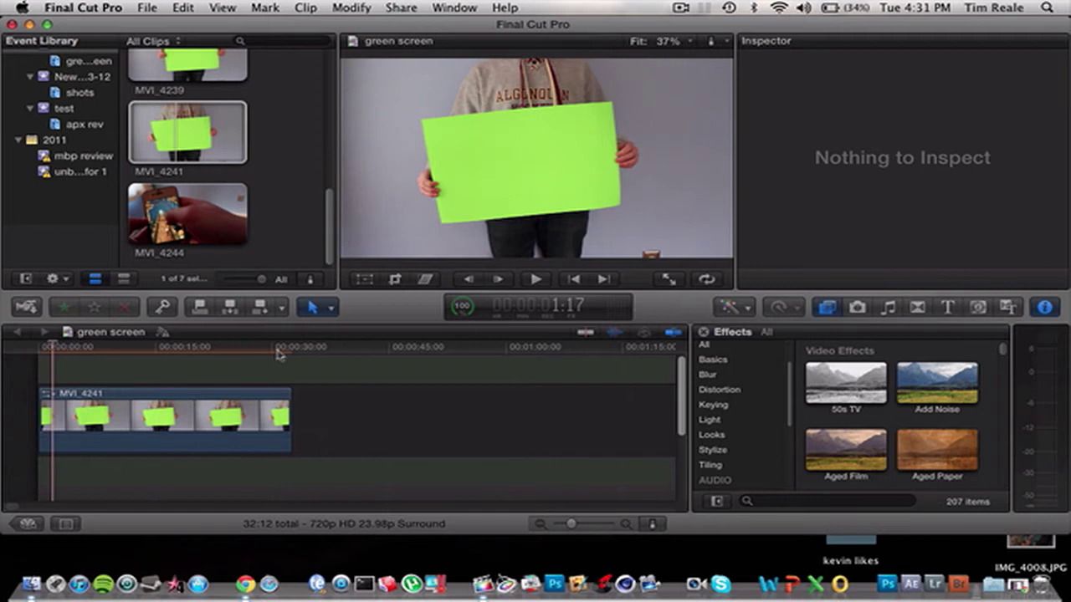
# Play back the trimmed clip from about 30 seconds, then from the project start
pyautogui.click(278, 351)
pyautogui.press('space')
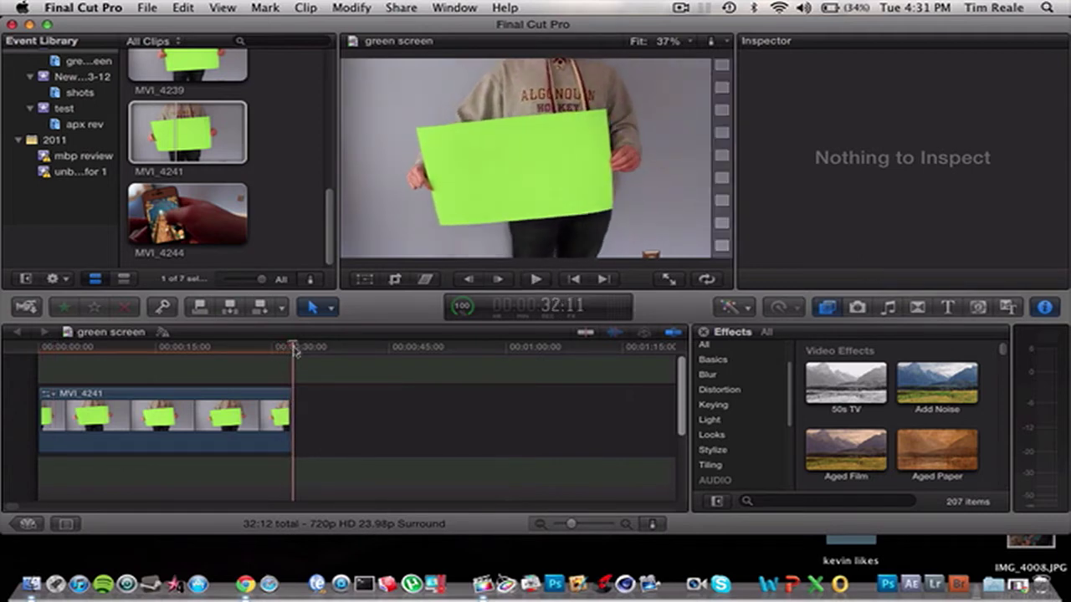
pyautogui.moveTo(293, 350); pyautogui.dragTo(29, 355)
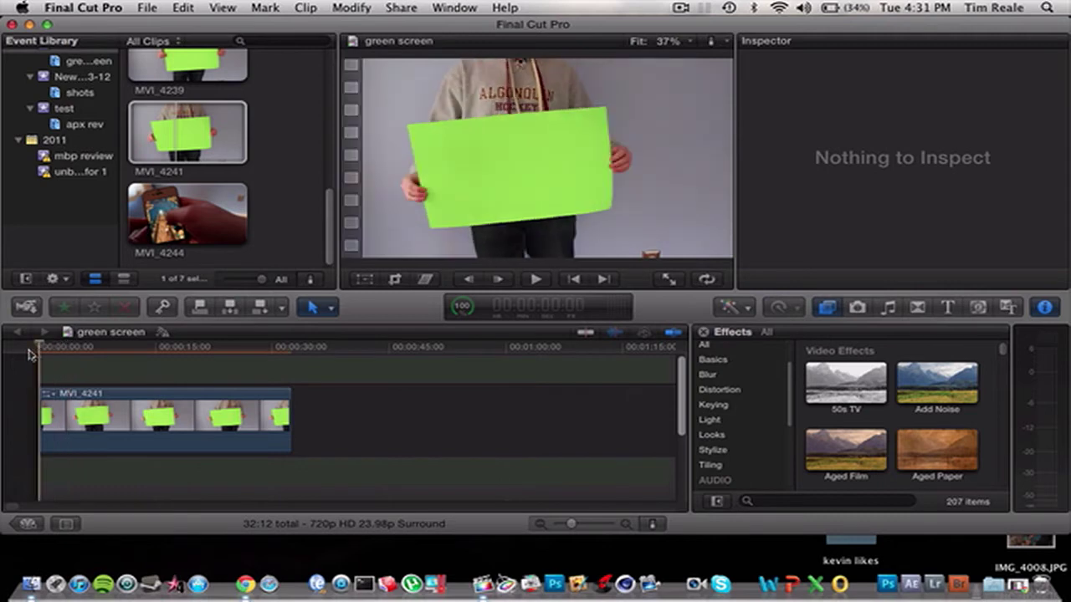
pyautogui.press('space')
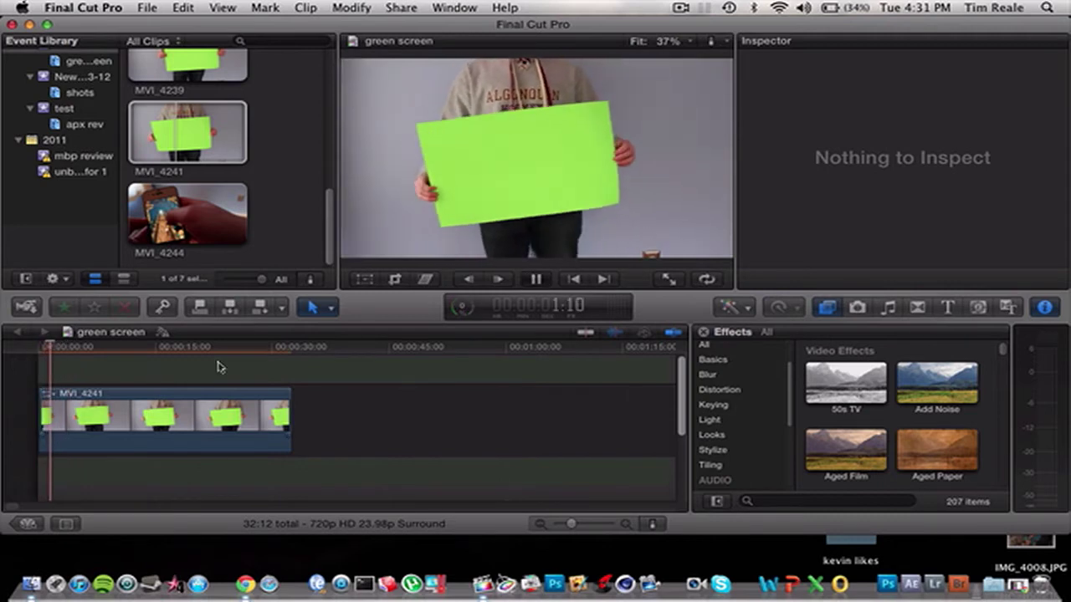
# Preview the iPhone game clip MVI_4244 and place it beneath MVI_4241, extending the project to 48:14
pyautogui.click(289, 235)
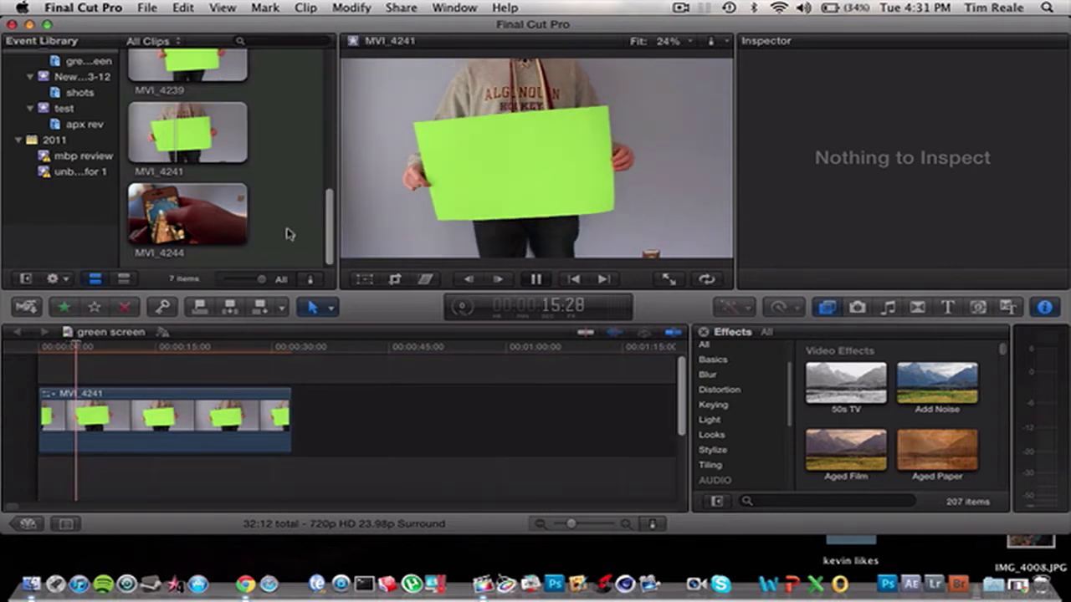
pyautogui.click(246, 228)
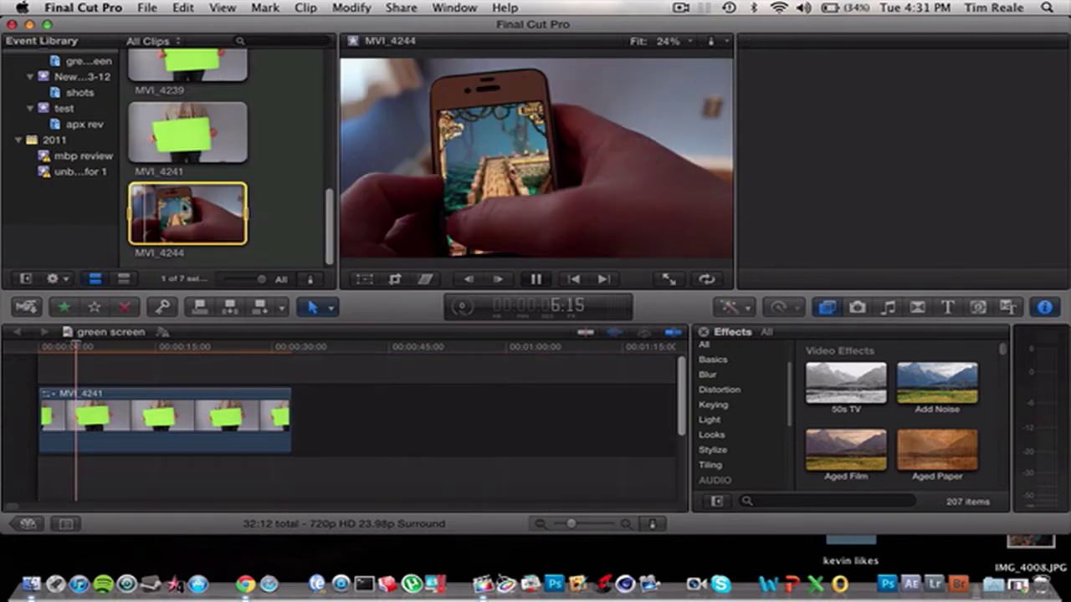
pyautogui.click(347, 449)
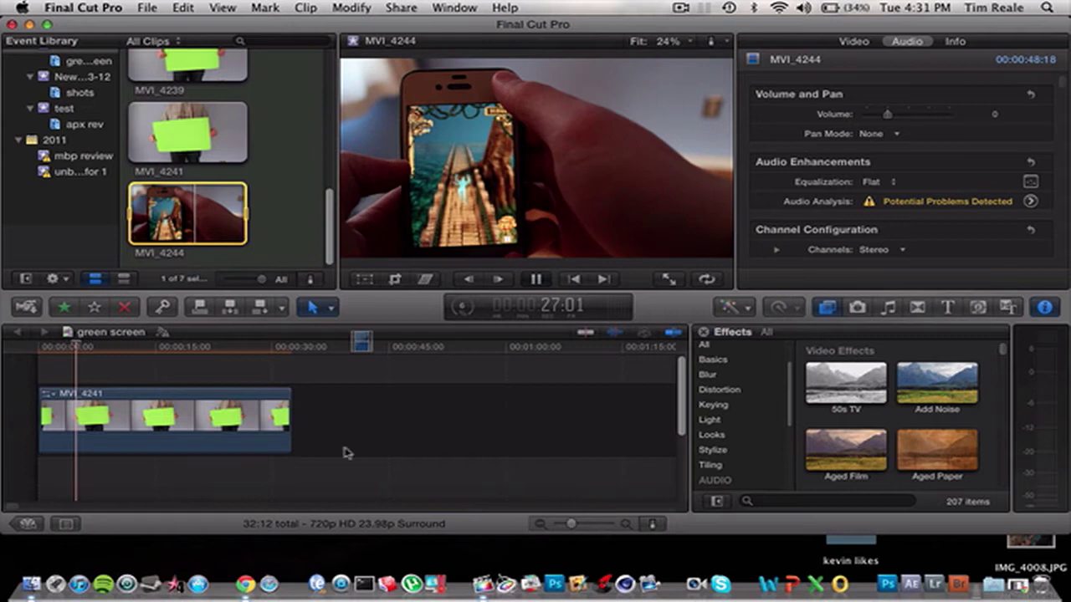
pyautogui.moveTo(81, 503); pyautogui.dragTo(36, 486)
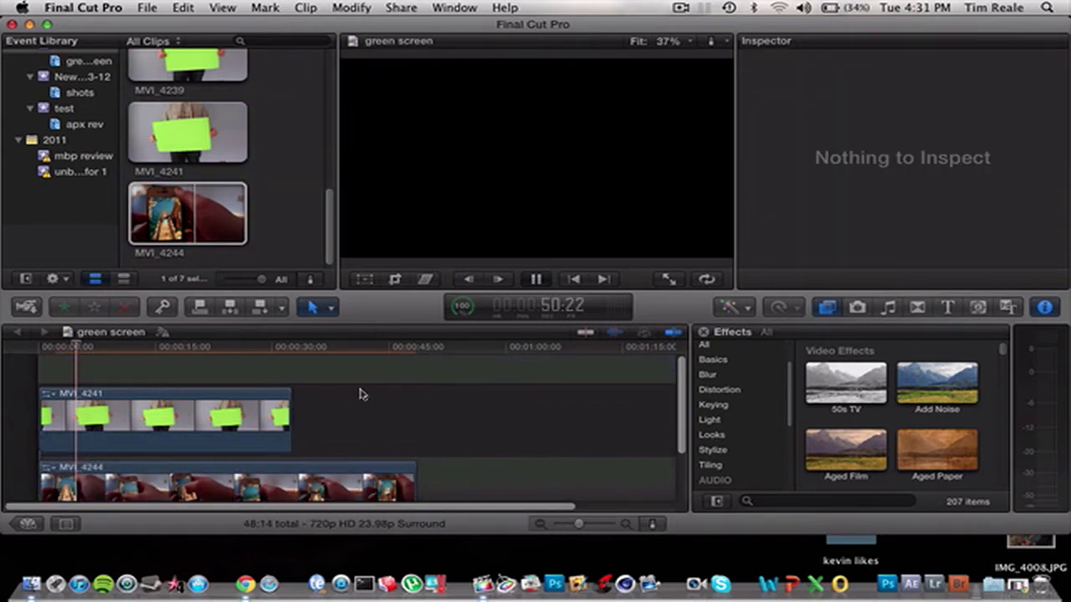
pyautogui.click(218, 411)
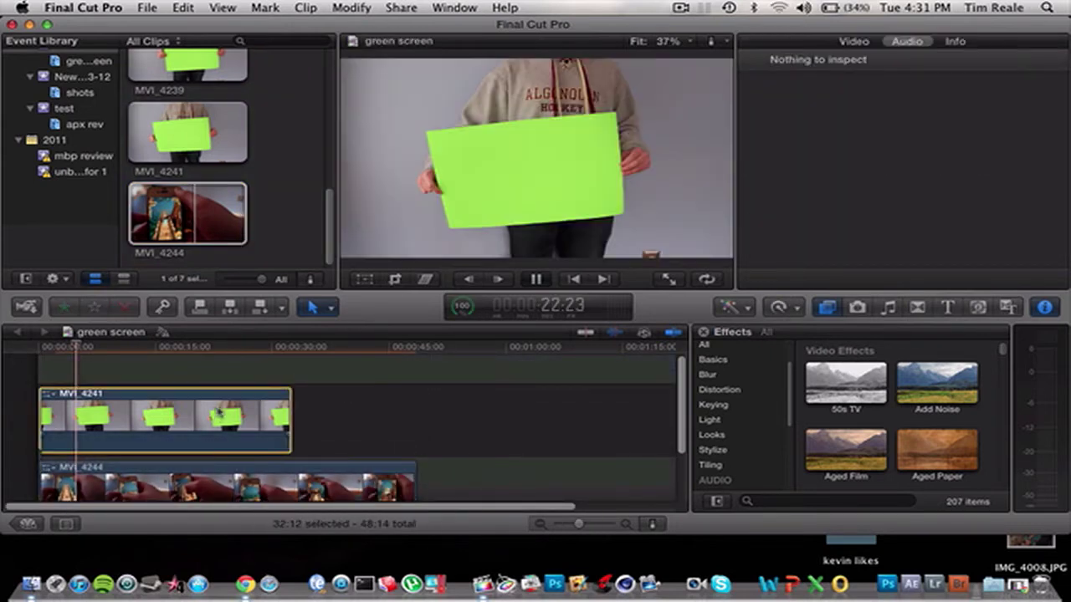
pyautogui.click(388, 429)
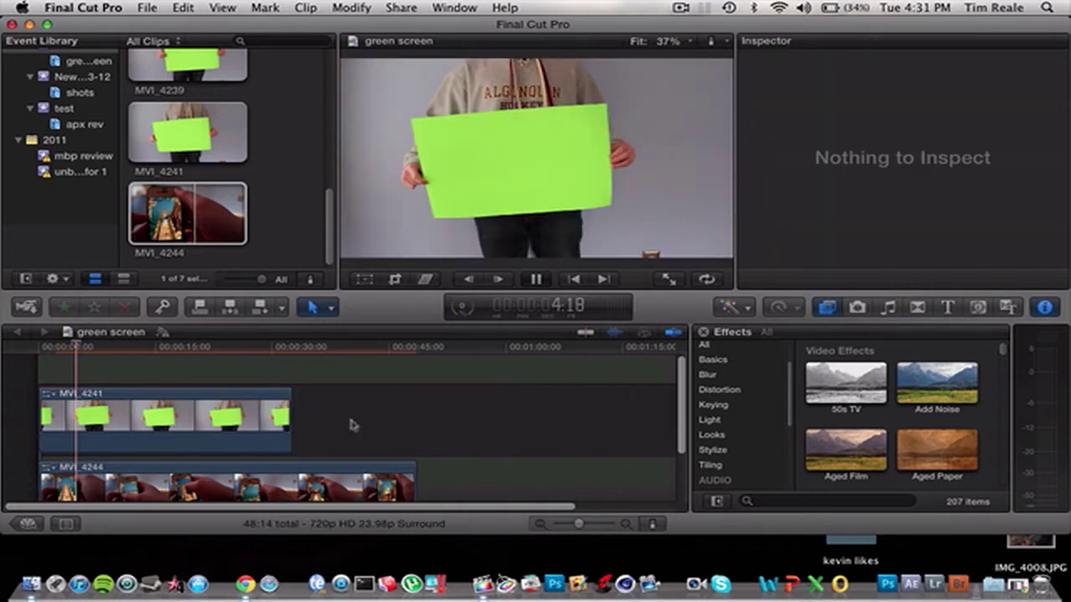
# Apply the Keyer effect from the Keying effects category to MVI_4241
pyautogui.click(857, 309)
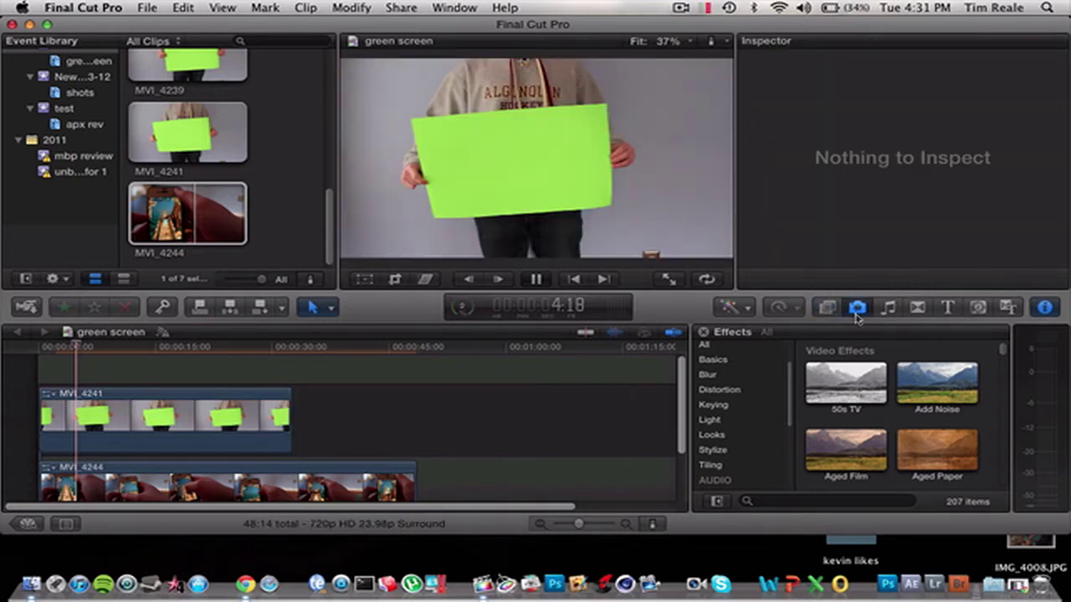
pyautogui.click(826, 308)
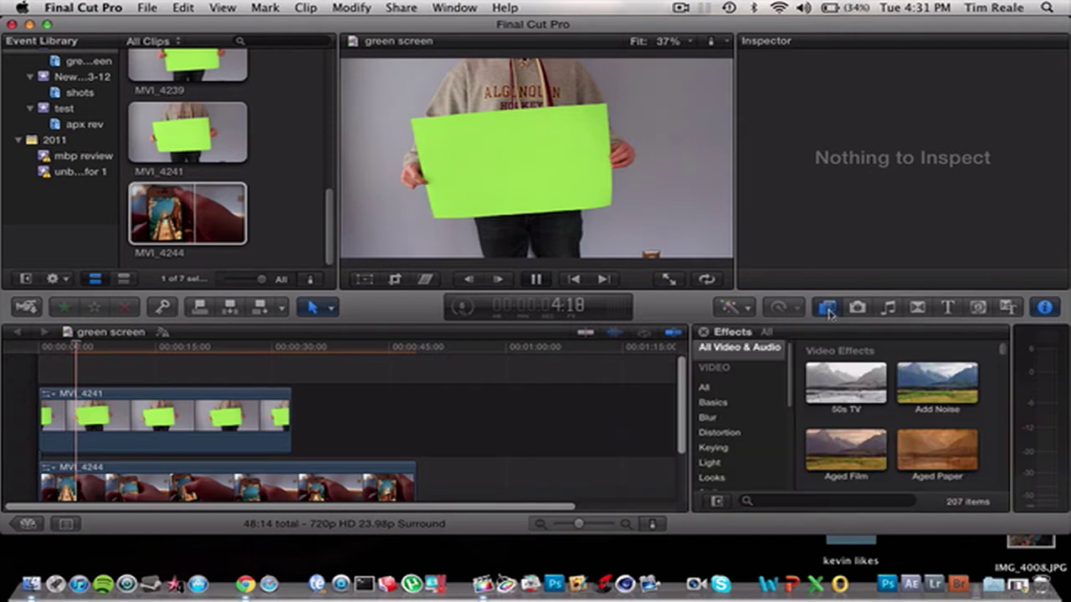
pyautogui.scroll(-1, 744, 407)
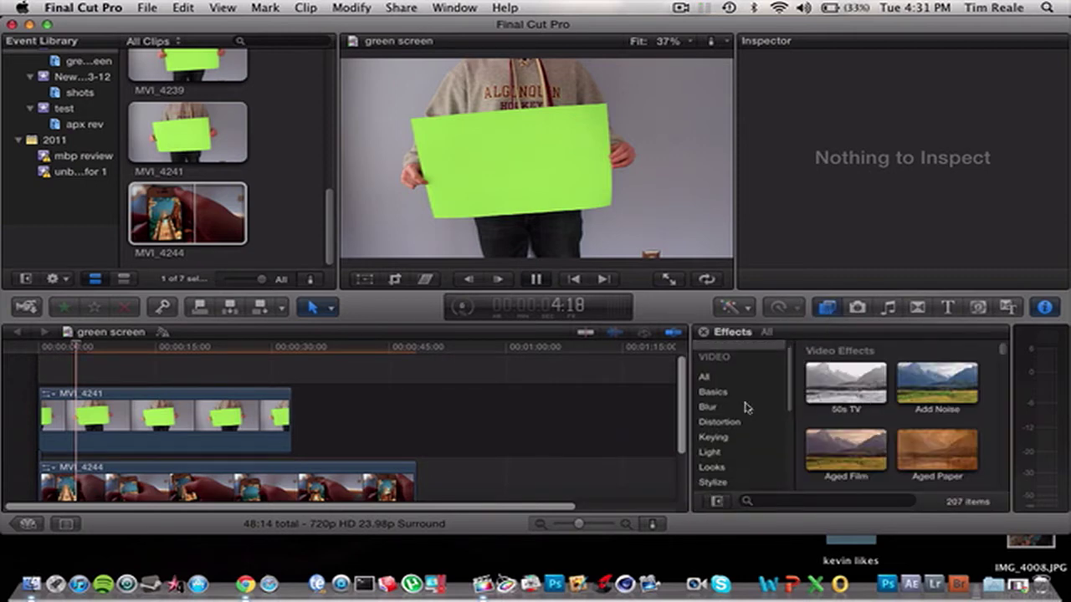
pyautogui.click(730, 429)
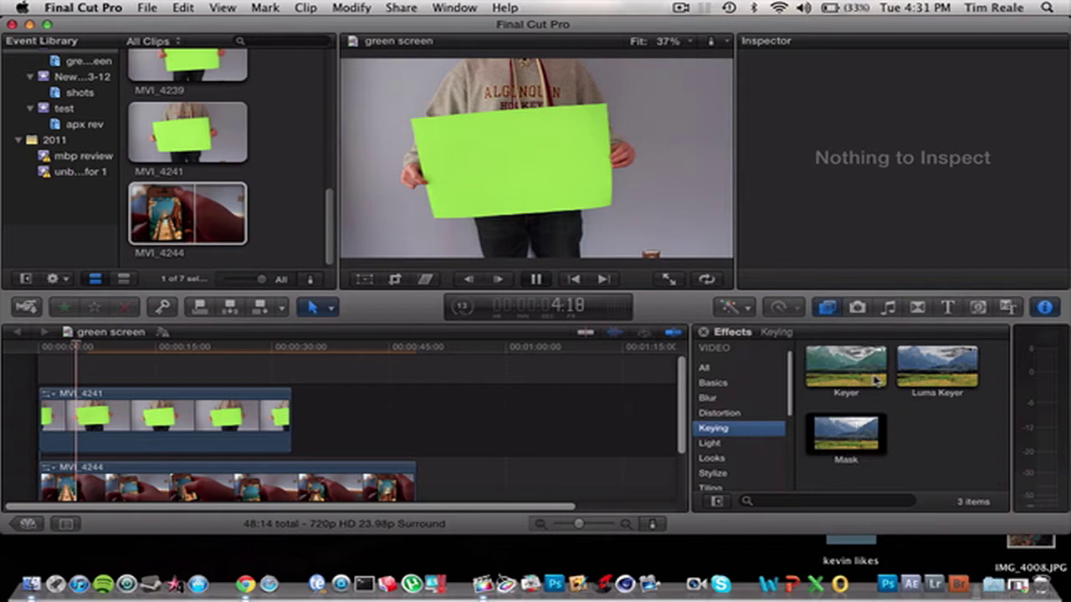
pyautogui.moveTo(866, 376); pyautogui.dragTo(261, 415)
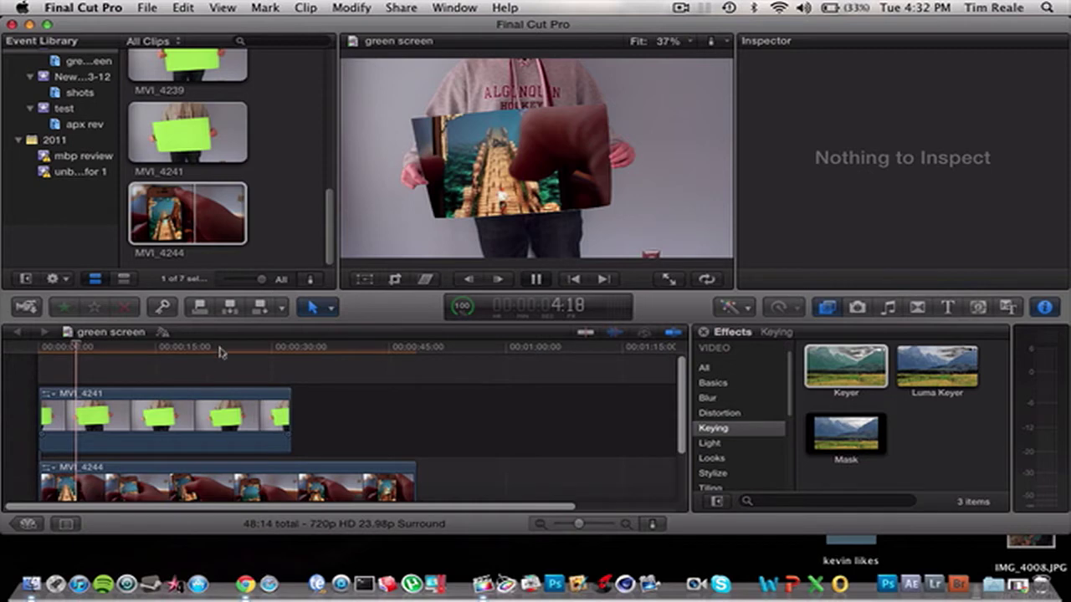
# Check MVI_4241's Keyer controls in the Inspector's Video tab, then select the game clip MVI_4244
pyautogui.click(198, 395)
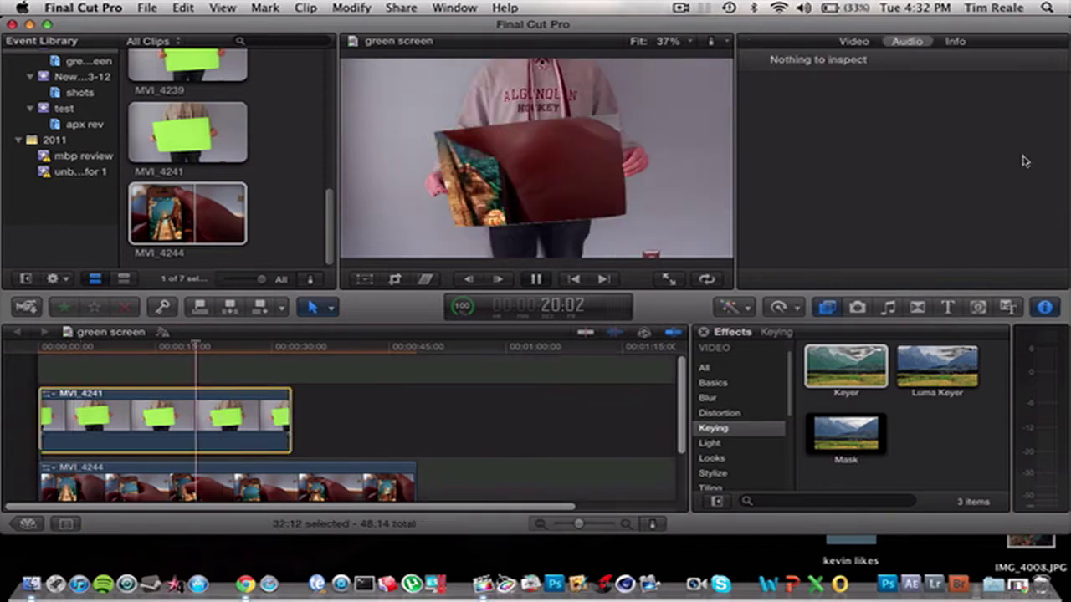
pyautogui.click(856, 42)
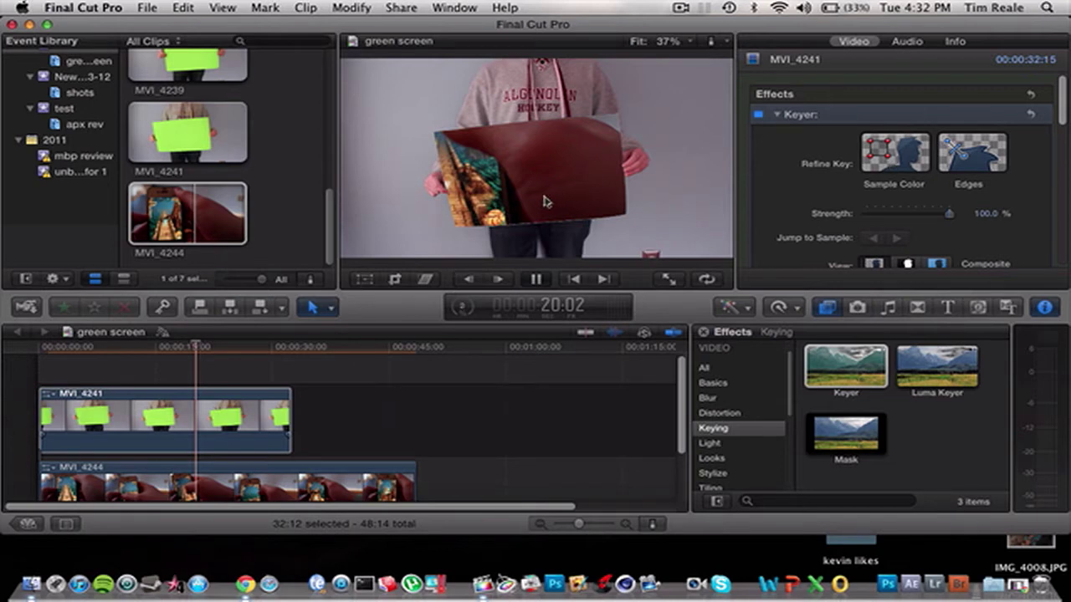
pyautogui.click(279, 466)
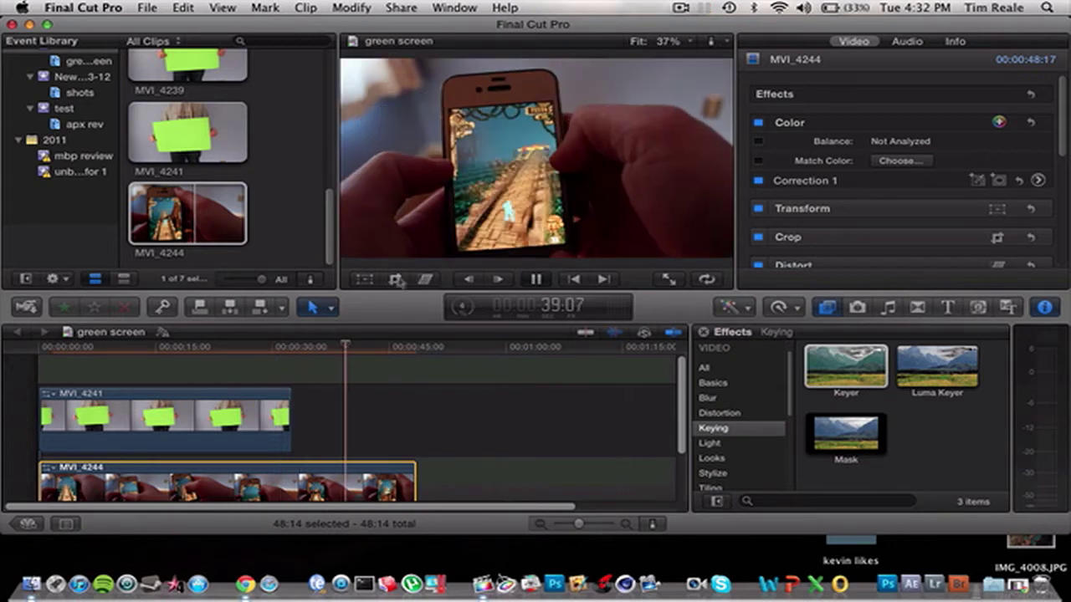
# Shrink the MVI_4244 game clip to about 59% toward the frame centre with the viewer's Transform handles
pyautogui.click(366, 281)
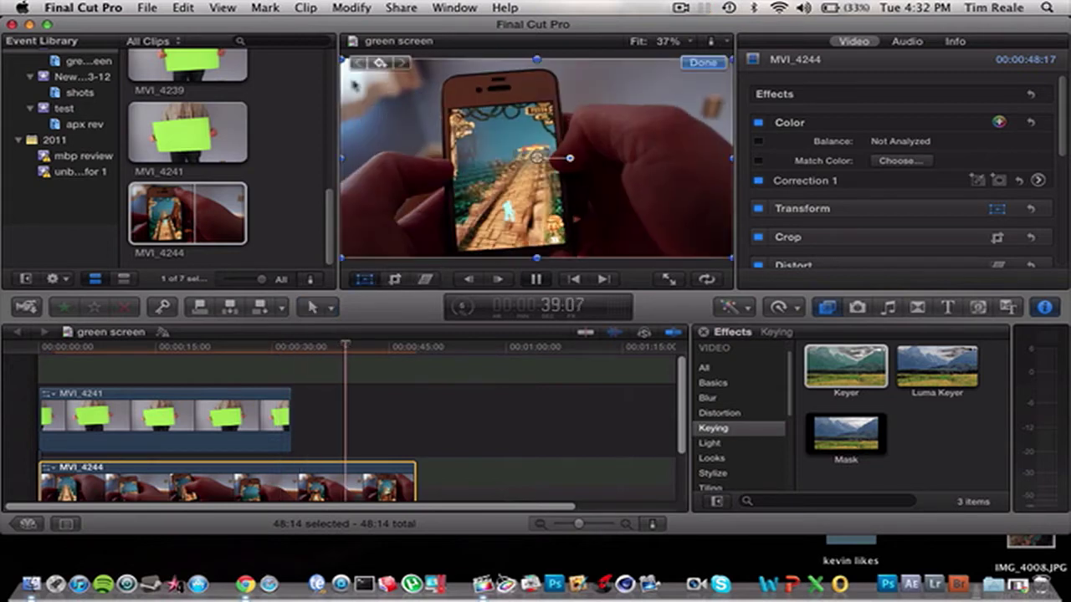
pyautogui.click(343, 61)
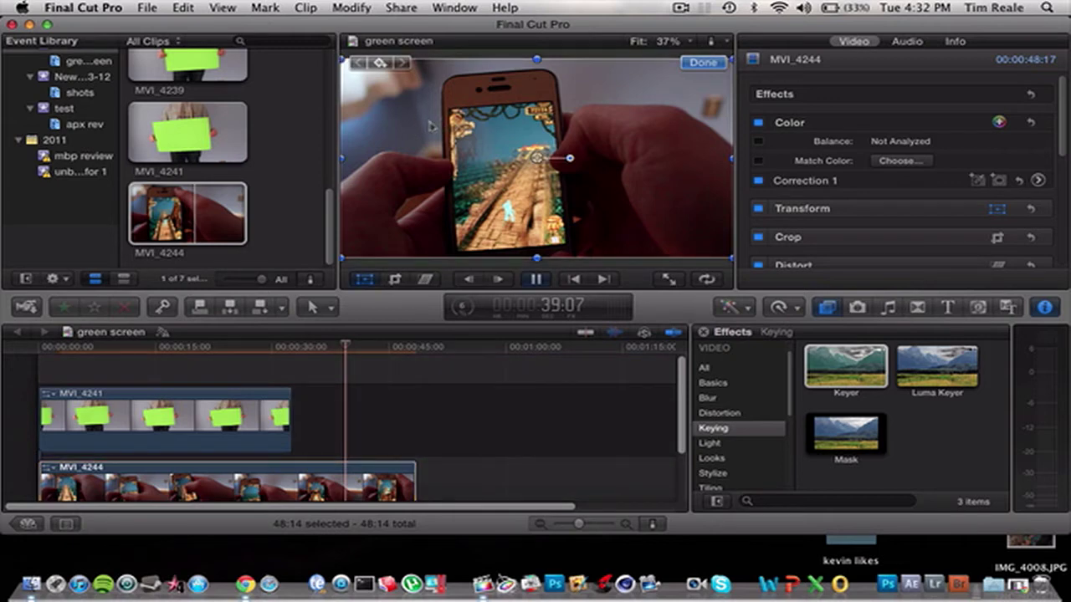
pyautogui.moveTo(343, 59); pyautogui.dragTo(459, 151)
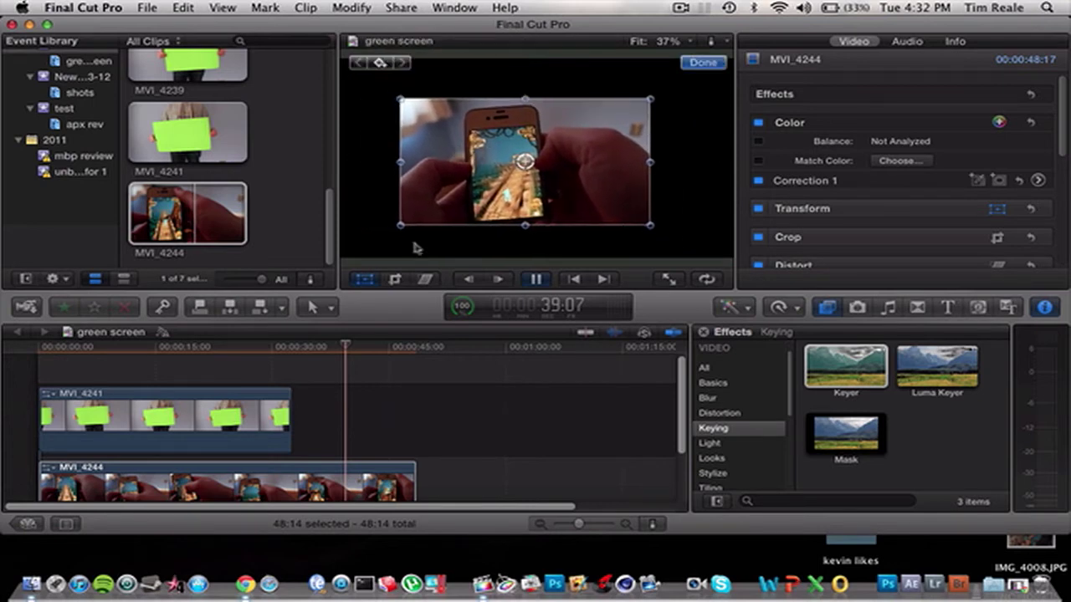
# Shift the game inset left (Position X -46px, Y -13px) over the held card and review playback
pyautogui.click(329, 468)
pyautogui.click(124, 349)
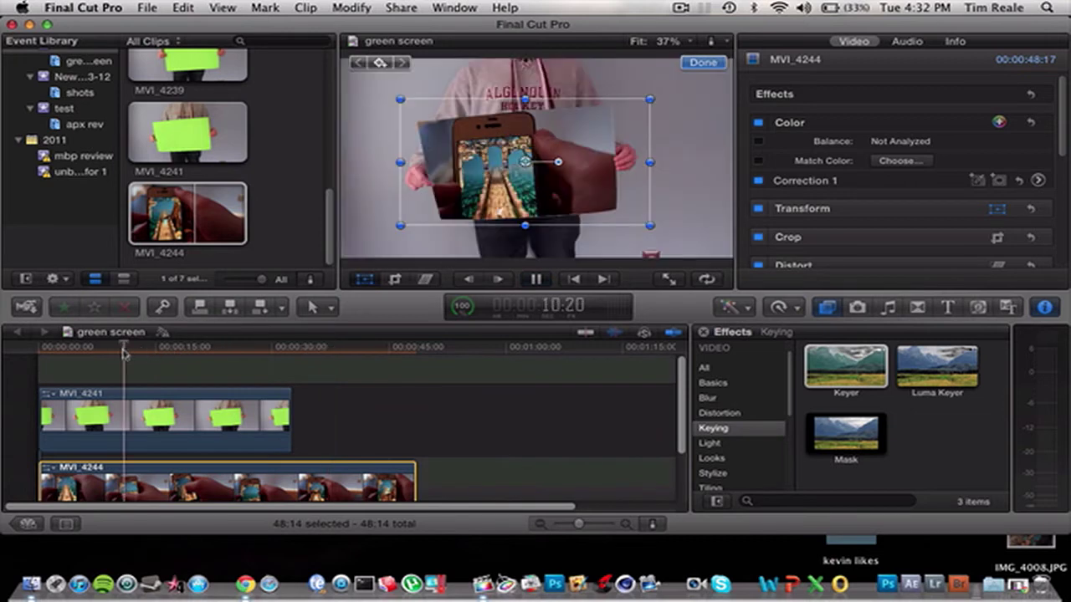
pyautogui.press('space')
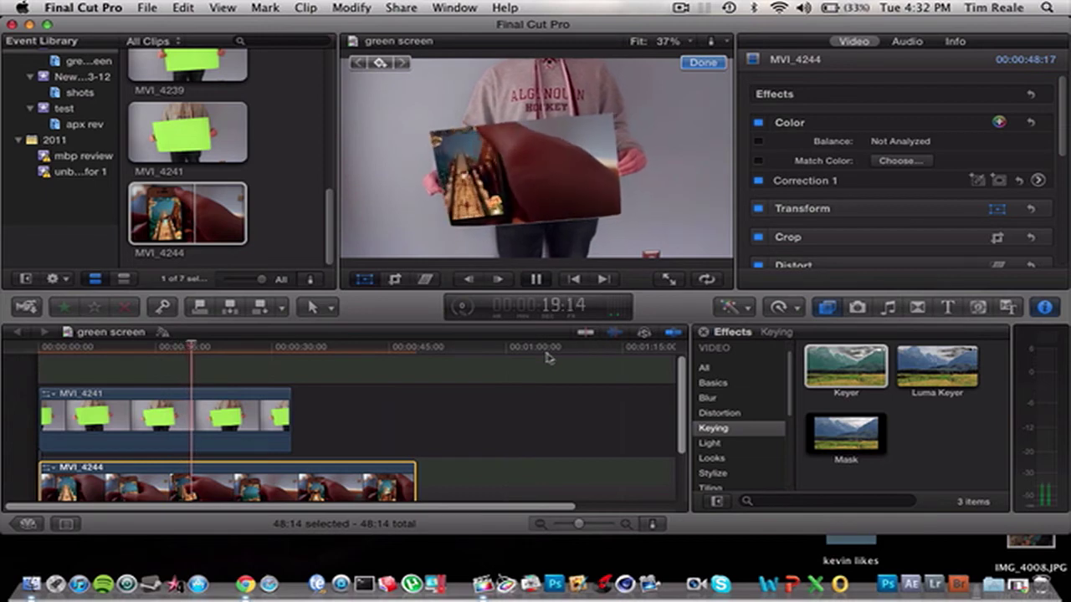
pyautogui.press('space')
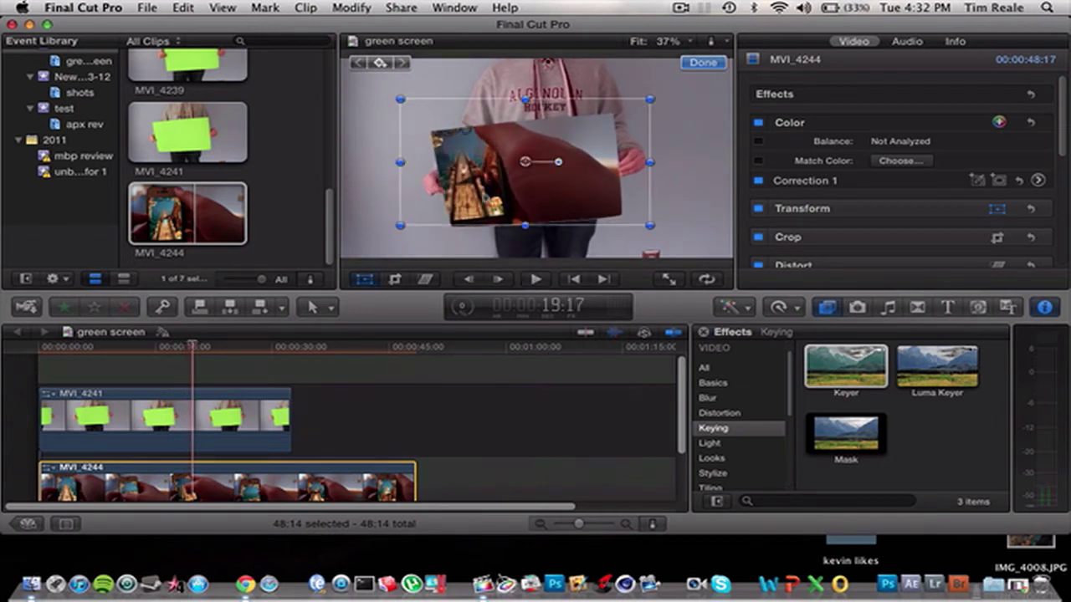
pyautogui.moveTo(546, 198); pyautogui.dragTo(504, 204)
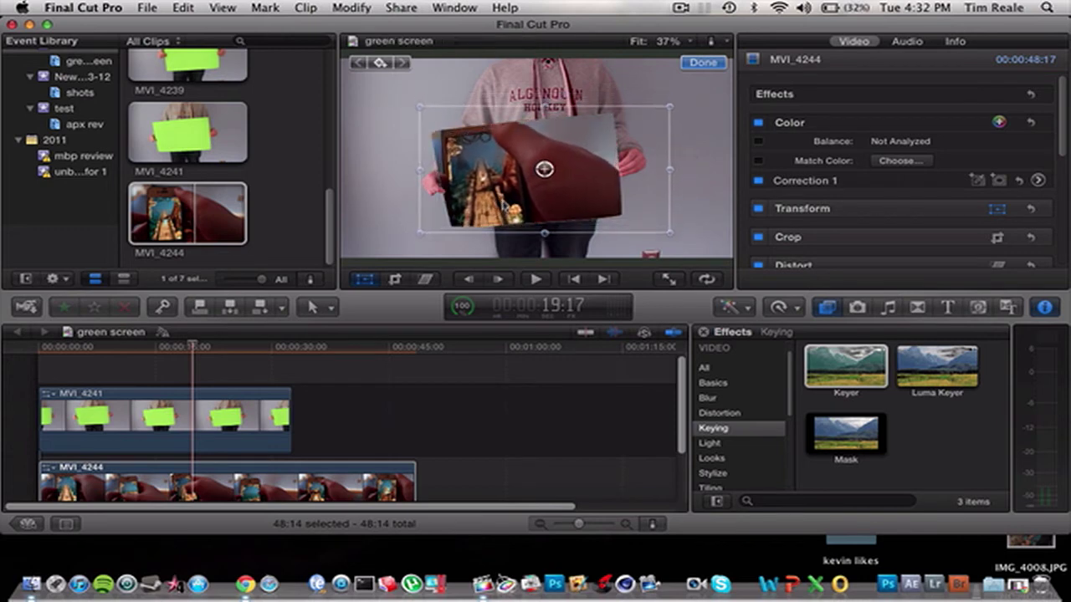
pyautogui.moveTo(190, 361); pyautogui.dragTo(173, 391)
# Delete both MVI_4241 and MVI_4244 from the timeline
pyautogui.click(174, 396)
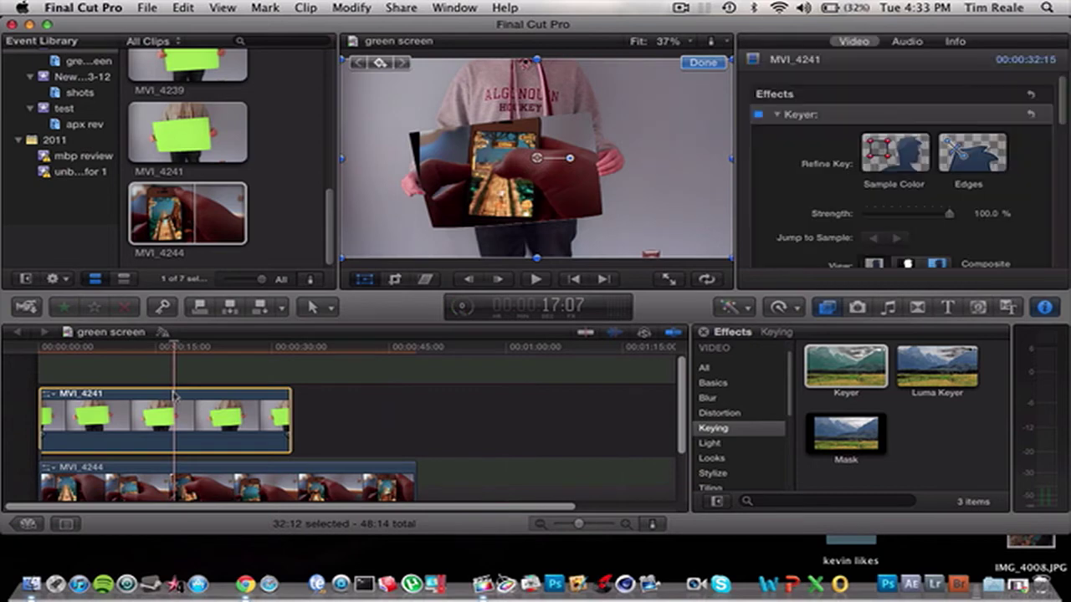
pyautogui.press('super+a')
pyautogui.press('Delete')
# Add MVI_4239 with the Keyer effect applied, and place MVI_4244 beneath it
pyautogui.scroll(3, 293, 184)
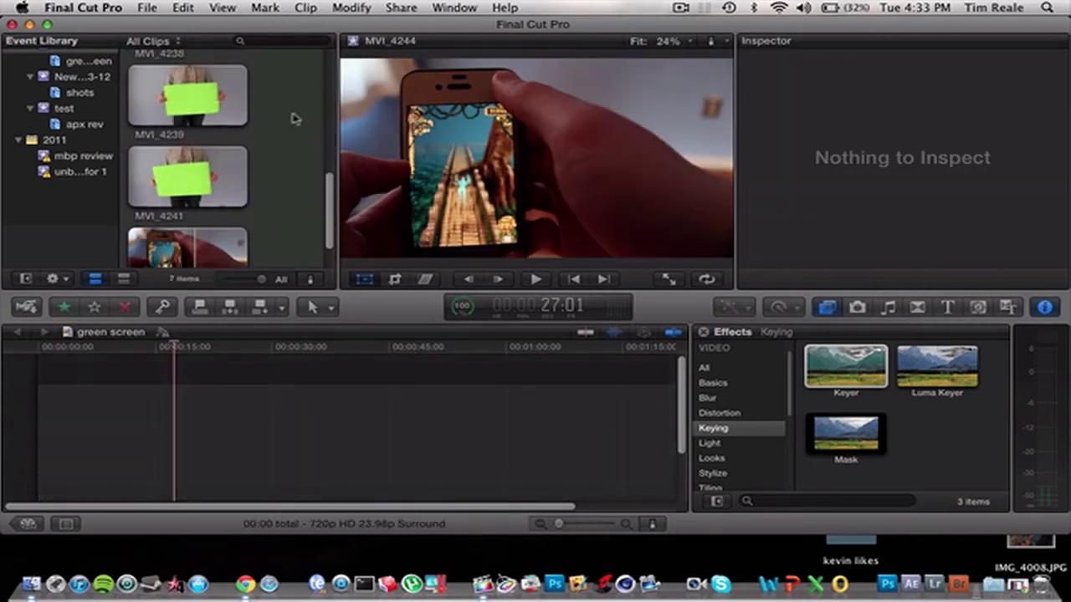
pyautogui.moveTo(187, 95); pyautogui.dragTo(67, 410)
pyautogui.moveTo(849, 385); pyautogui.dragTo(224, 426)
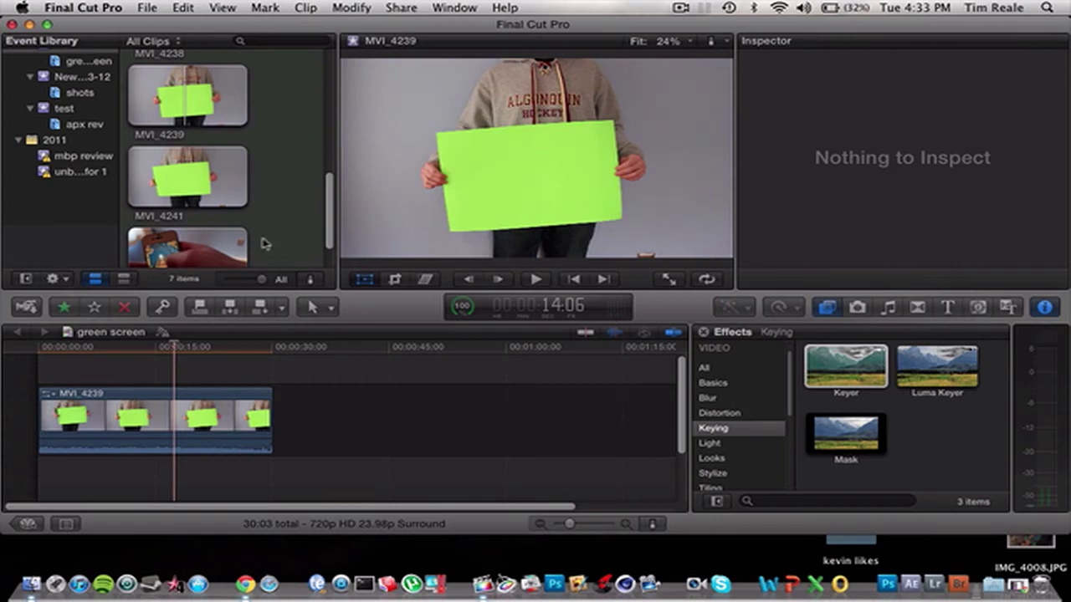
pyautogui.click(245, 245)
pyautogui.moveTo(272, 334); pyautogui.dragTo(47, 505)
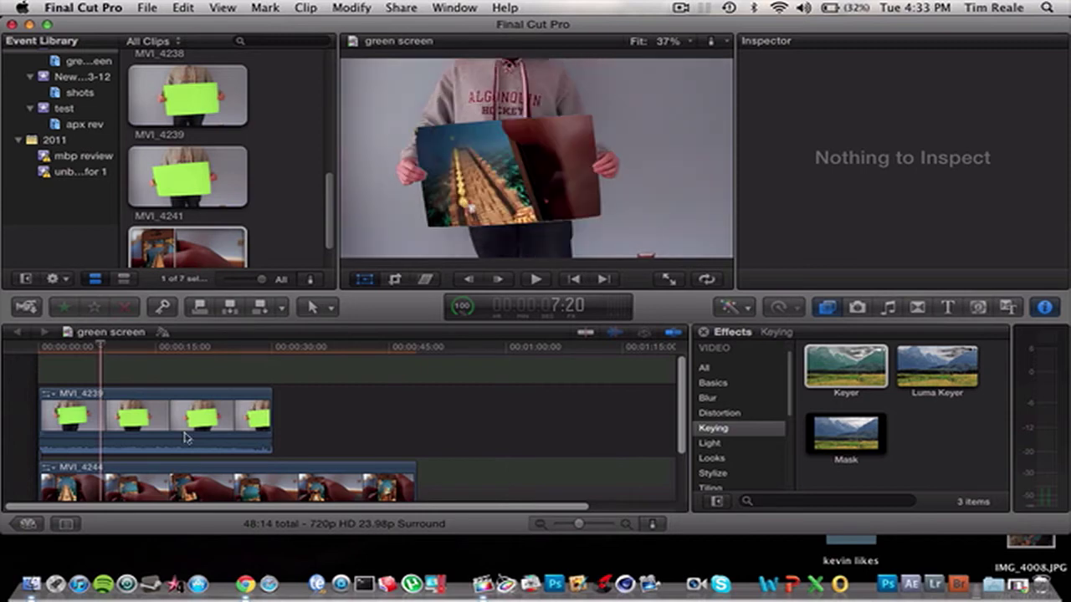
# Scale MVI_4244 to about 60% and position it over the keyed card in MVI_4239
pyautogui.click(222, 477)
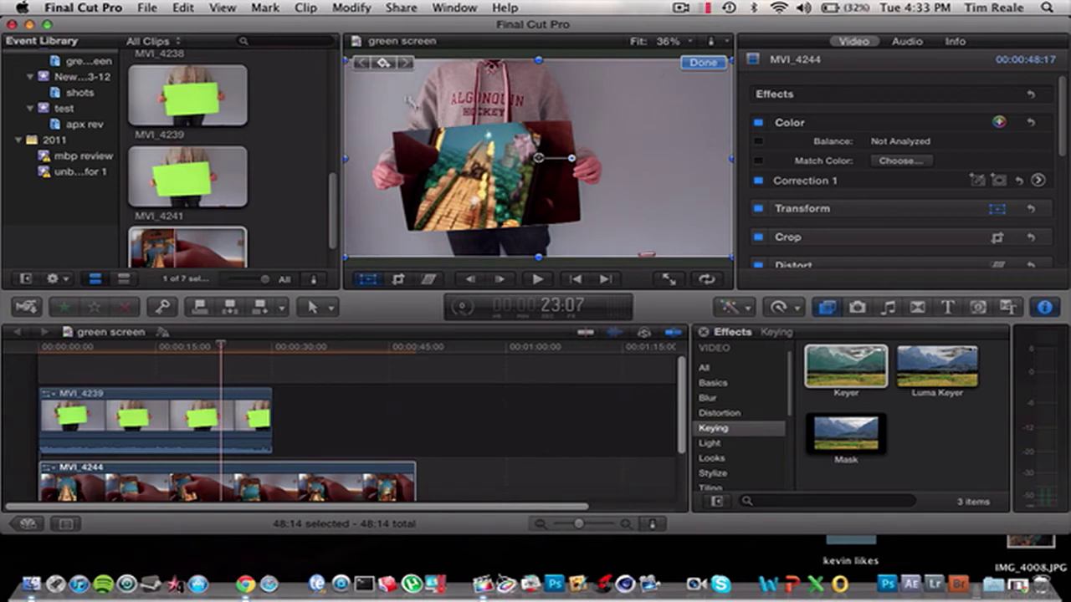
pyautogui.moveTo(352, 68); pyautogui.dragTo(590, 208)
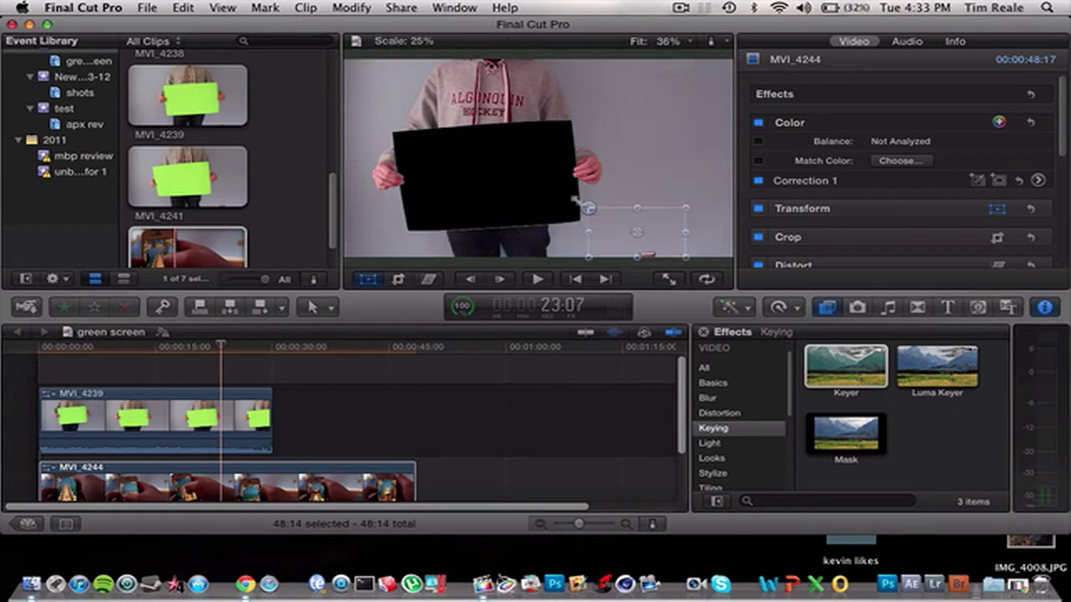
pyautogui.moveTo(588, 207); pyautogui.dragTo(479, 174)
pyautogui.moveTo(390, 130); pyautogui.dragTo(365, 118)
pyautogui.moveTo(479, 174); pyautogui.dragTo(490, 174)
pyautogui.moveTo(374, 117); pyautogui.dragTo(351, 106)
pyautogui.moveTo(409, 167); pyautogui.dragTo(424, 167)
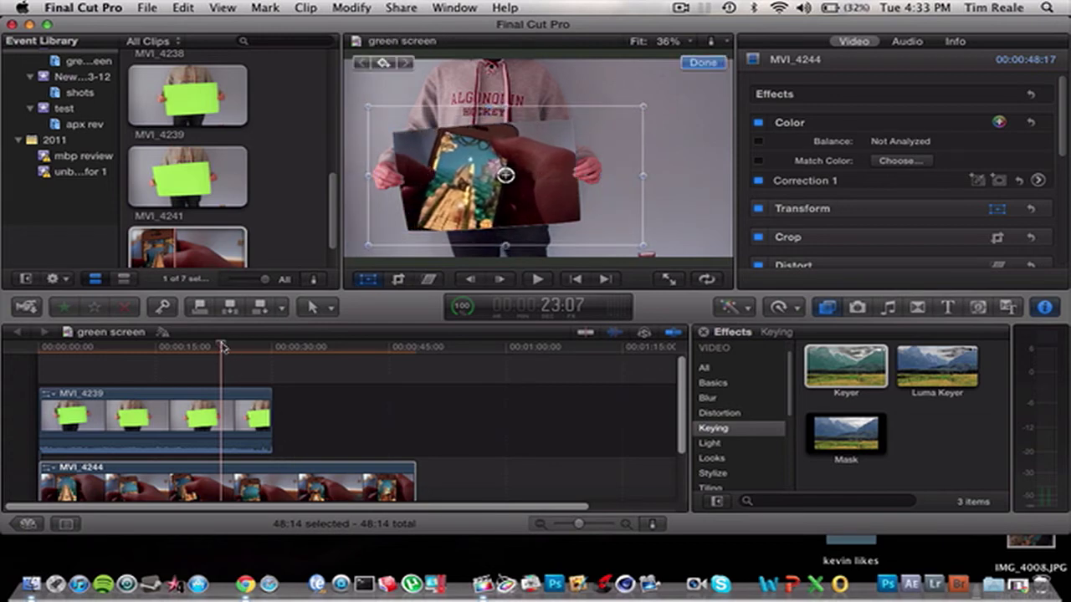
# Check MVI_4239's audio settings, then play the composite from the start to review it
pyautogui.click(225, 408)
pyautogui.click(907, 41)
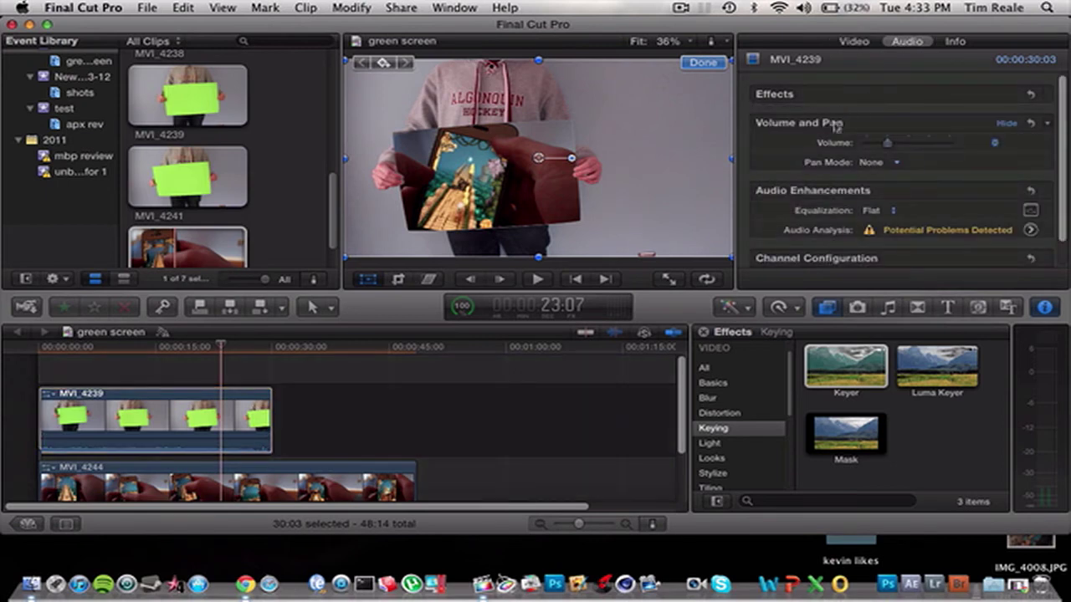
pyautogui.click(532, 414)
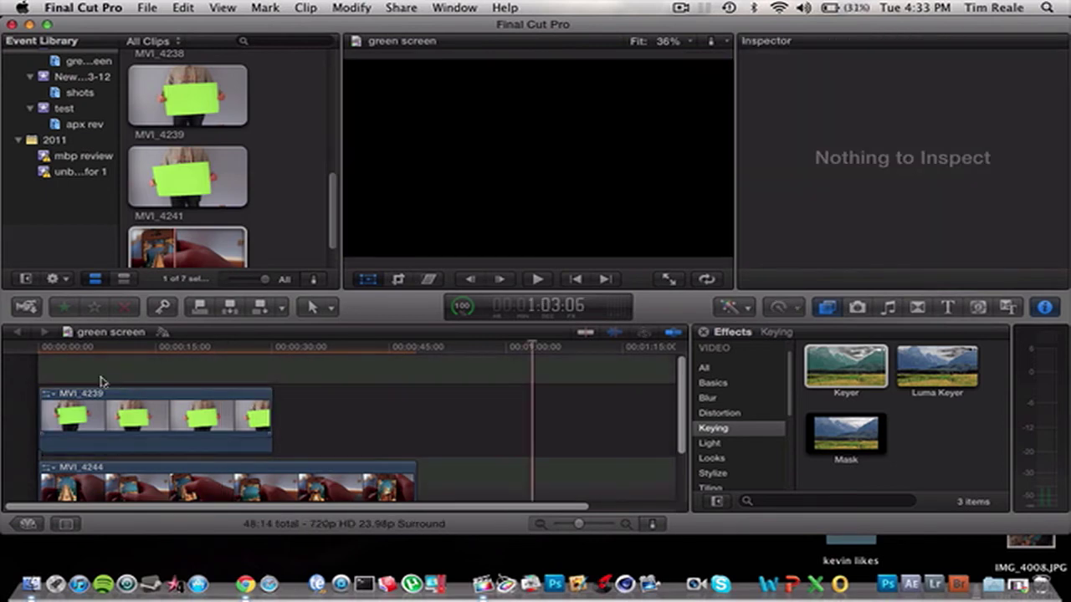
pyautogui.click(44, 348)
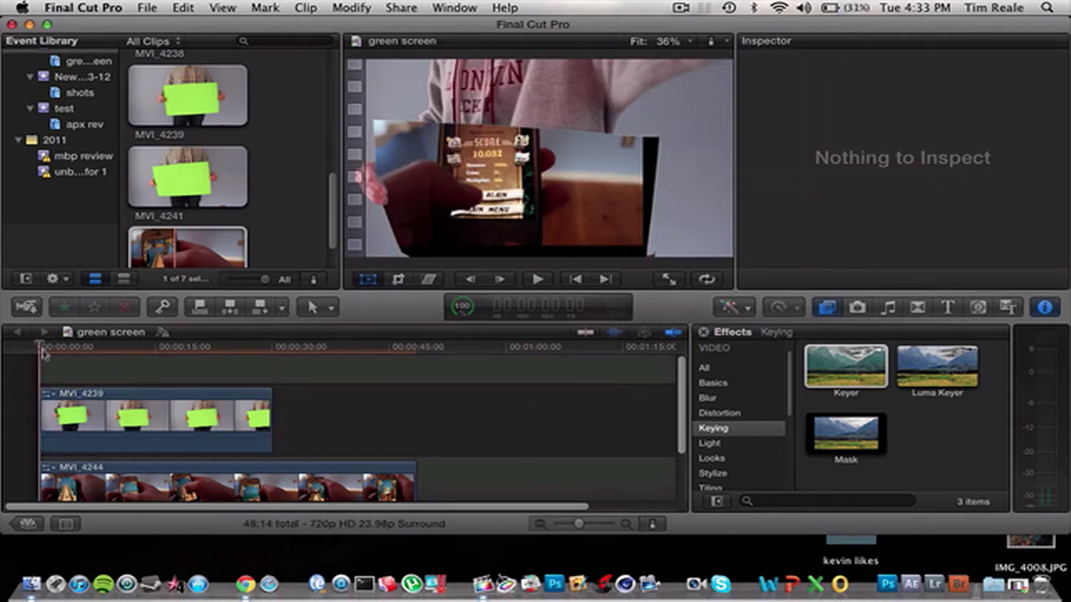
pyautogui.press('space')
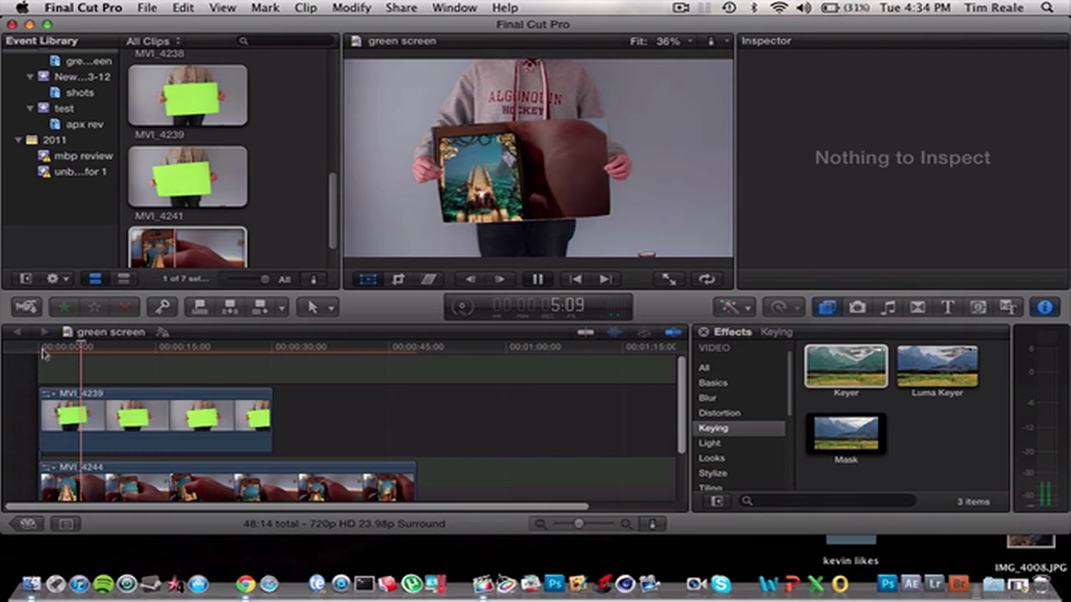
pyautogui.press('space')
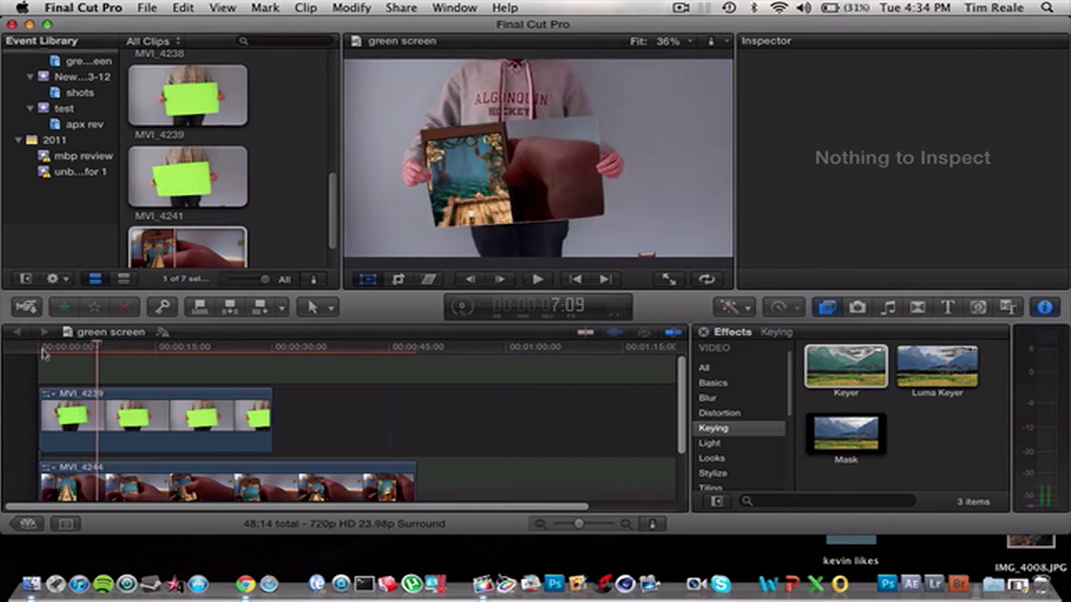
# Nudge the MVI_4244 game inset right to X -3, Y -60 px and trim 1:15 off MVI_4239's start
pyautogui.hotkey('shift', 't')
pyautogui.click(213, 458)
pyautogui.click(211, 473)
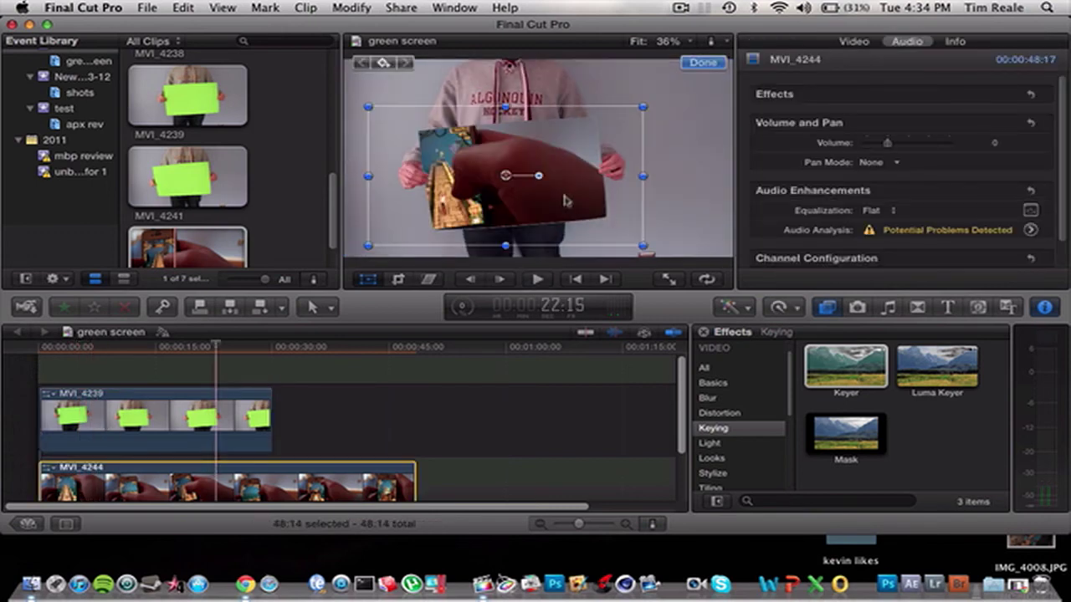
pyautogui.moveTo(563, 199); pyautogui.dragTo(603, 199)
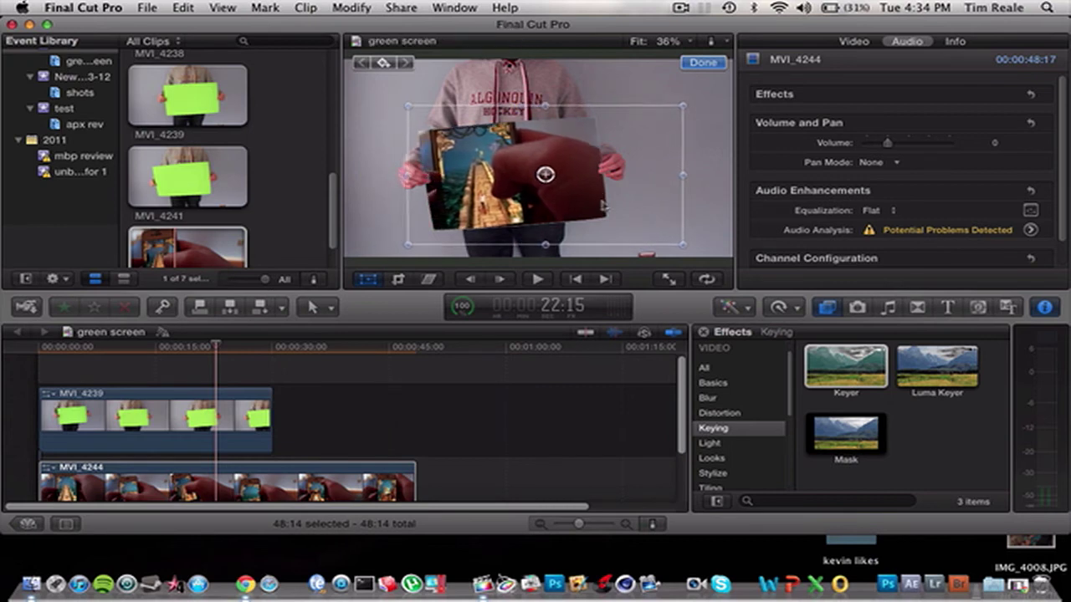
pyautogui.click(469, 405)
pyautogui.moveTo(41, 442); pyautogui.dragTo(52, 449)
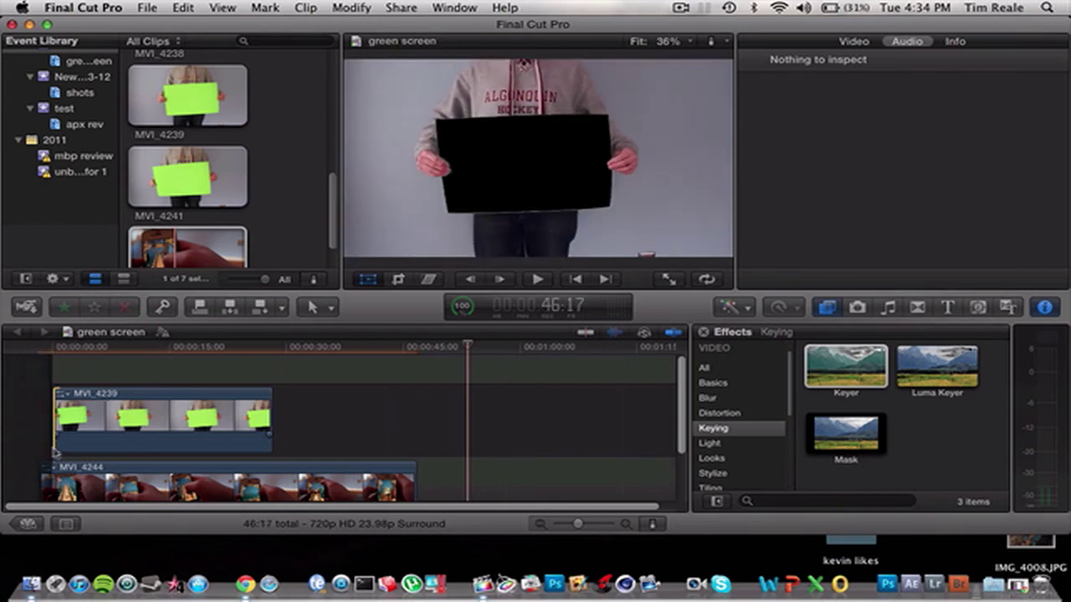
# Trim the end of MVI_4239 shorter and play the edited sequence from the start
pyautogui.click(274, 452)
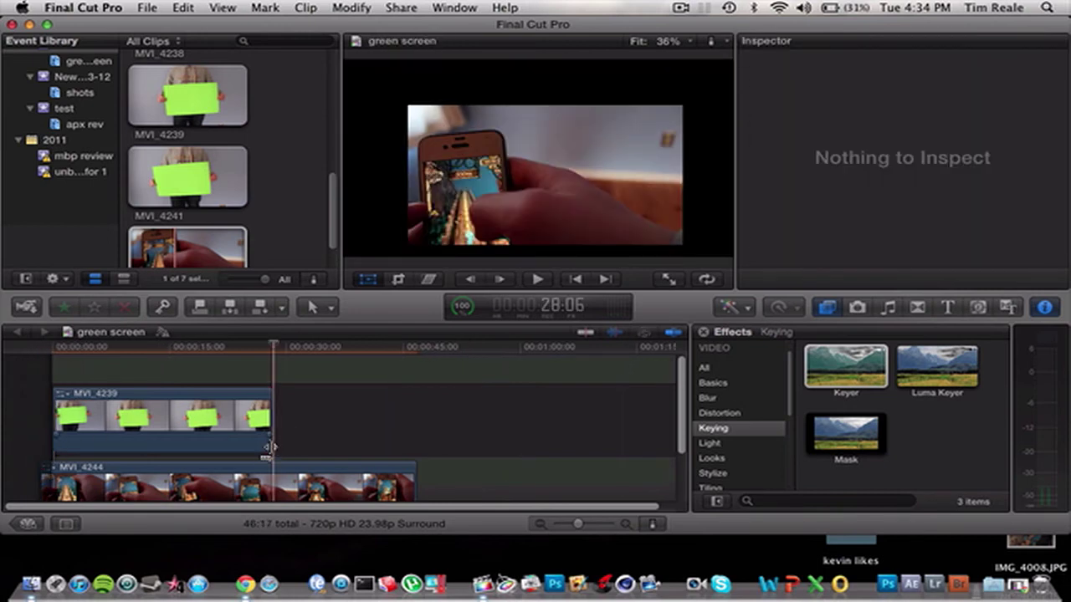
pyautogui.moveTo(269, 448); pyautogui.dragTo(259, 449)
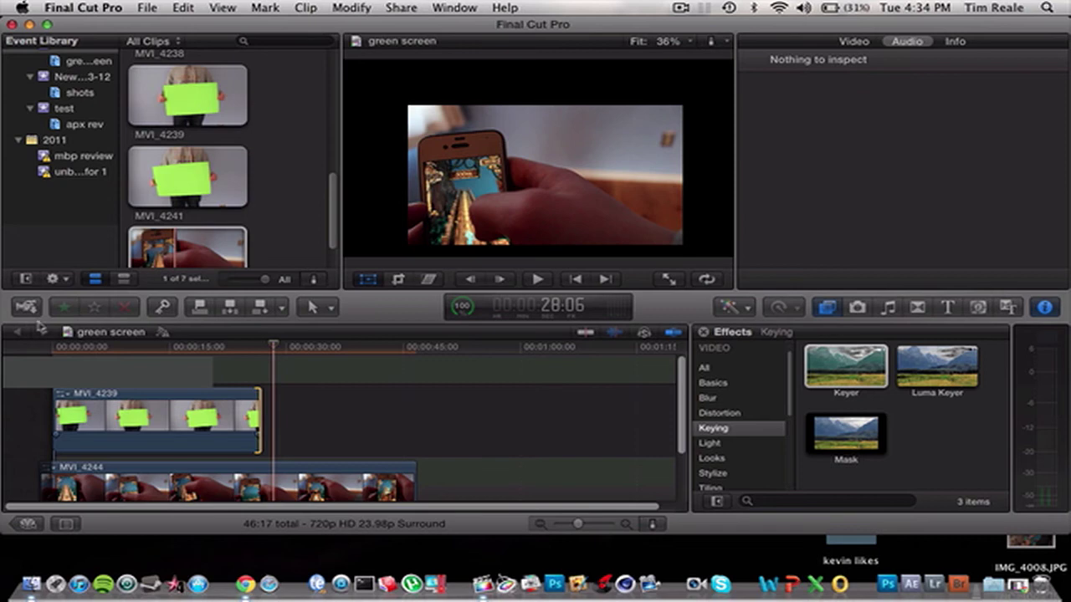
pyautogui.click(56, 353)
pyautogui.press('space')
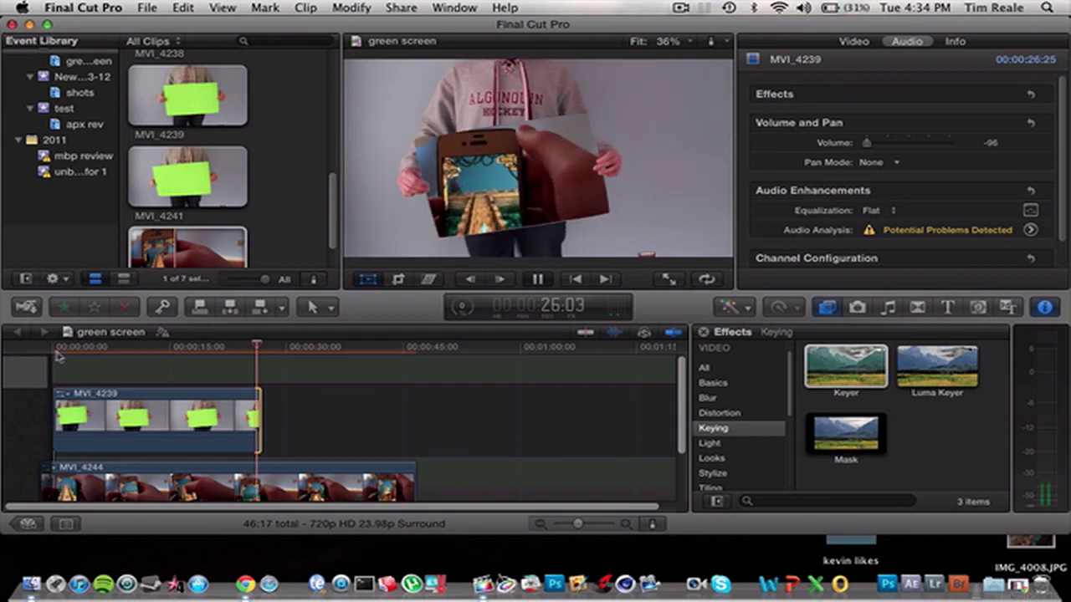
# Trim MVI_4239's end further back and cut MVI_4244 to end at the same point
pyautogui.press('space')
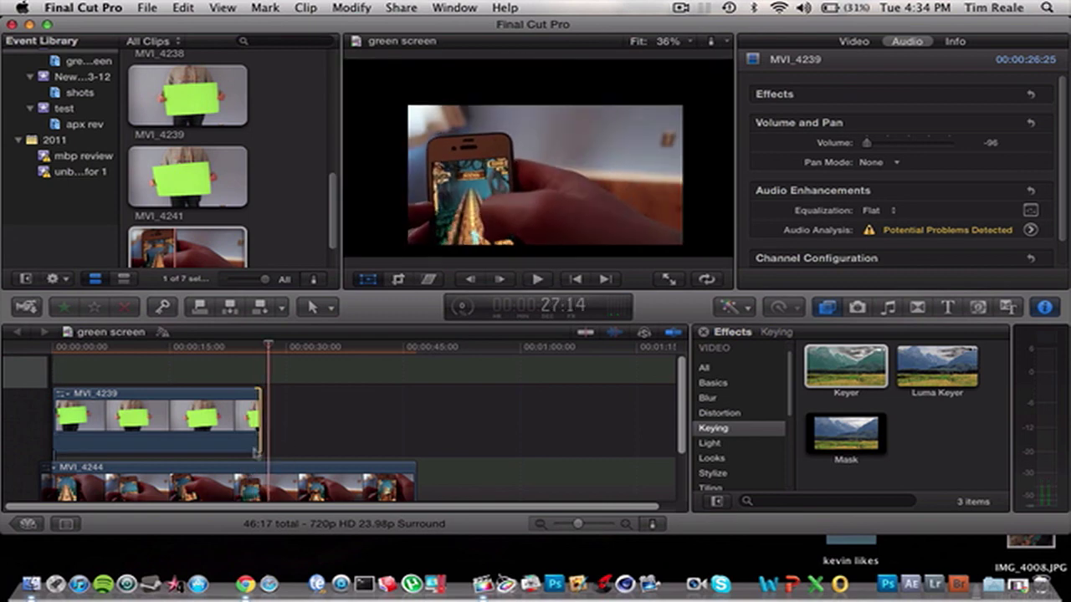
pyautogui.moveTo(261, 423); pyautogui.dragTo(242, 425)
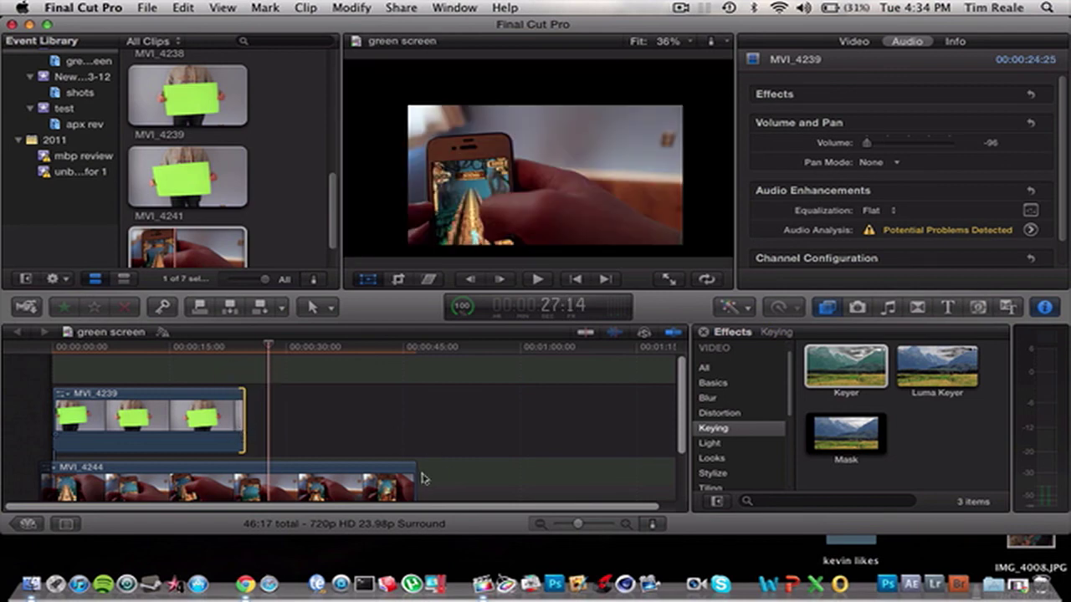
pyautogui.moveTo(416, 476); pyautogui.dragTo(243, 448)
# Move the playhead to about 13 seconds in and use the menu-bar item and Shift-Command-2 shortcut
pyautogui.click(159, 354)
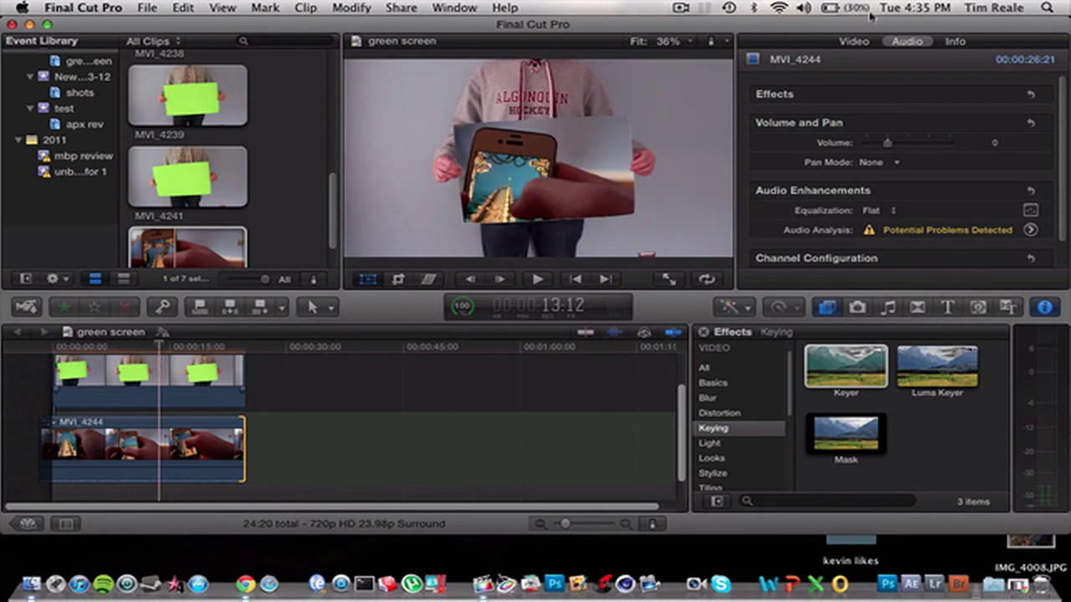
pyautogui.click(679, 7)
pyautogui.press('shift+super+2')
pyautogui.click(680, 7)
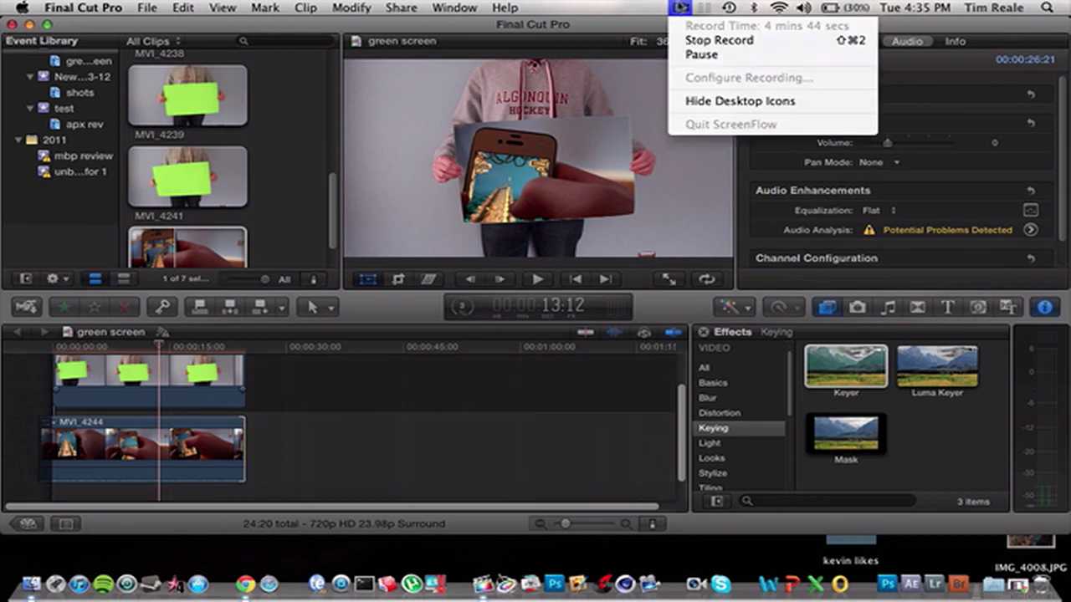